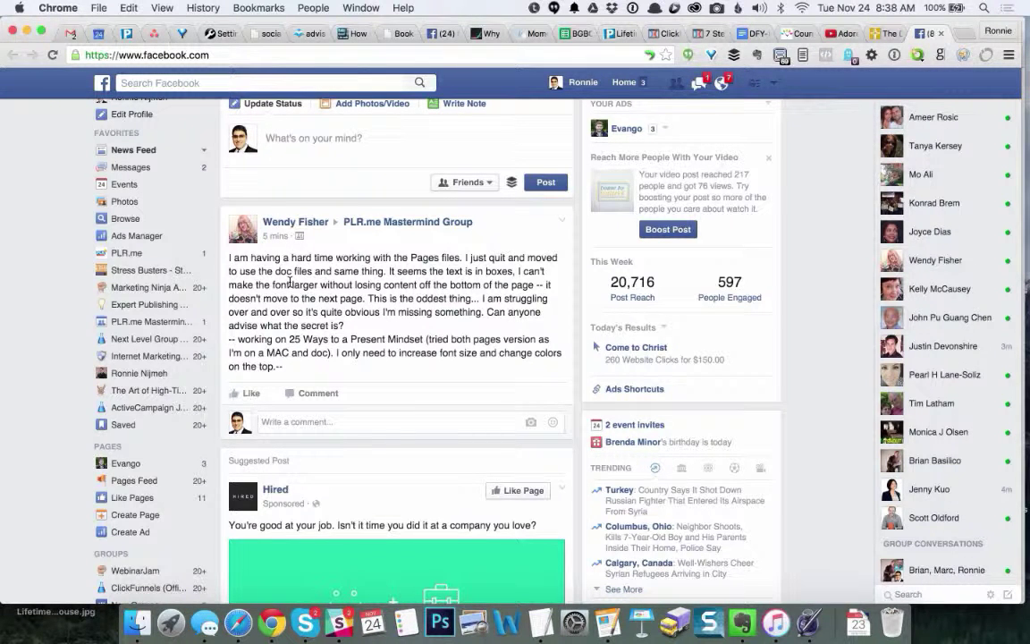
- Switch to Pages and view the wrap settings of the body text box in the original document
{"action": "mouse_move", "coordinate": [374, 259]}
{"action": "left_mouse_down"}
{"action": "mouse_move", "coordinate": [434, 256]}
{"action": "mouse_move", "coordinate": [386, 271]}
{"action": "left_mouse_up"}
{"action": "left_click", "coordinate": [461, 266]}
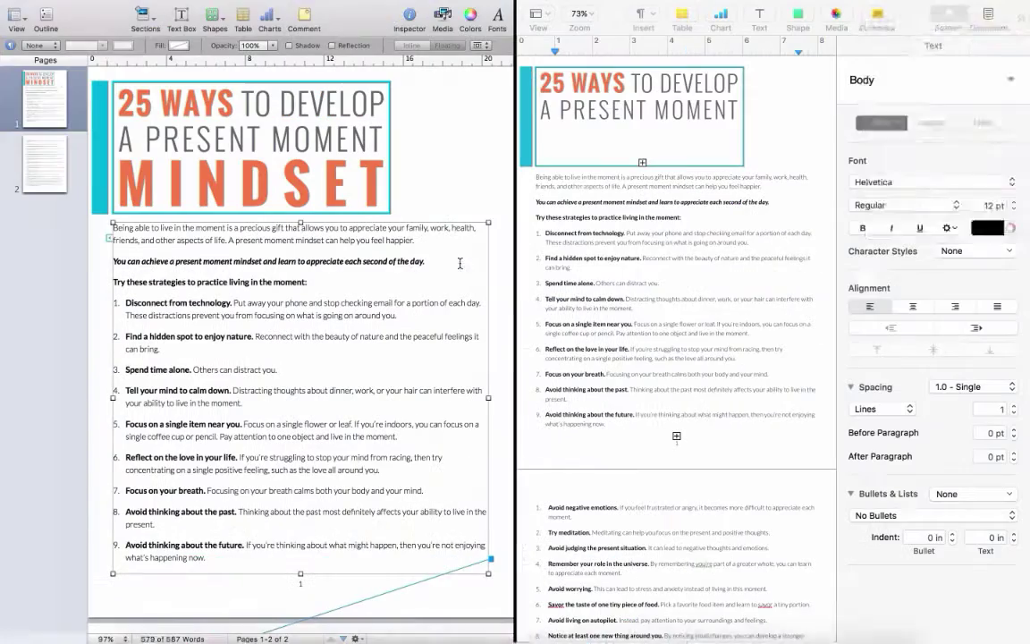
{"action": "left_click", "coordinate": [413, 235]}
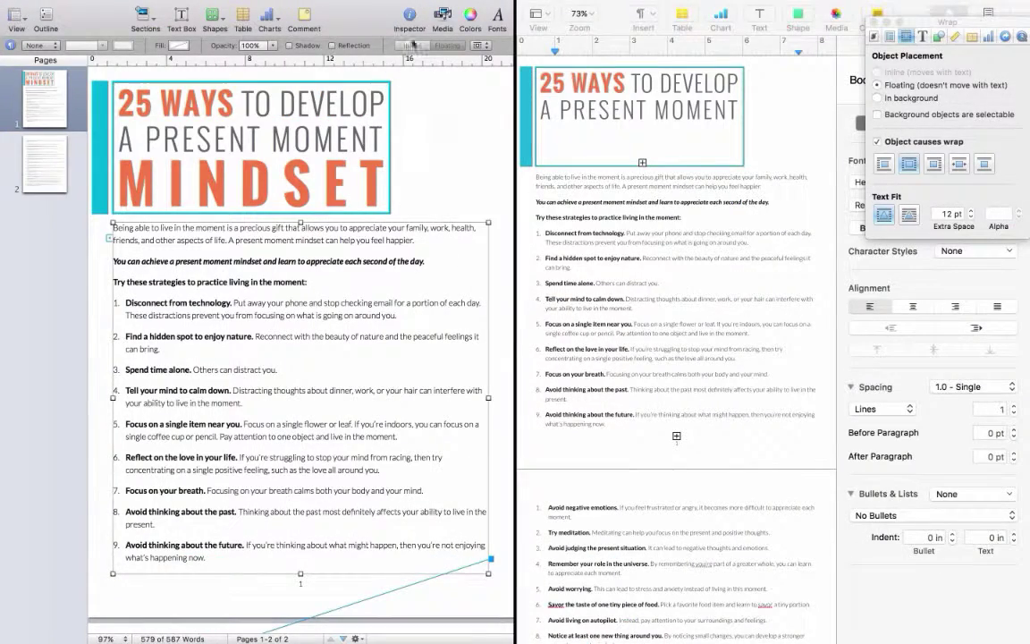
{"action": "left_click", "coordinate": [432, 111]}
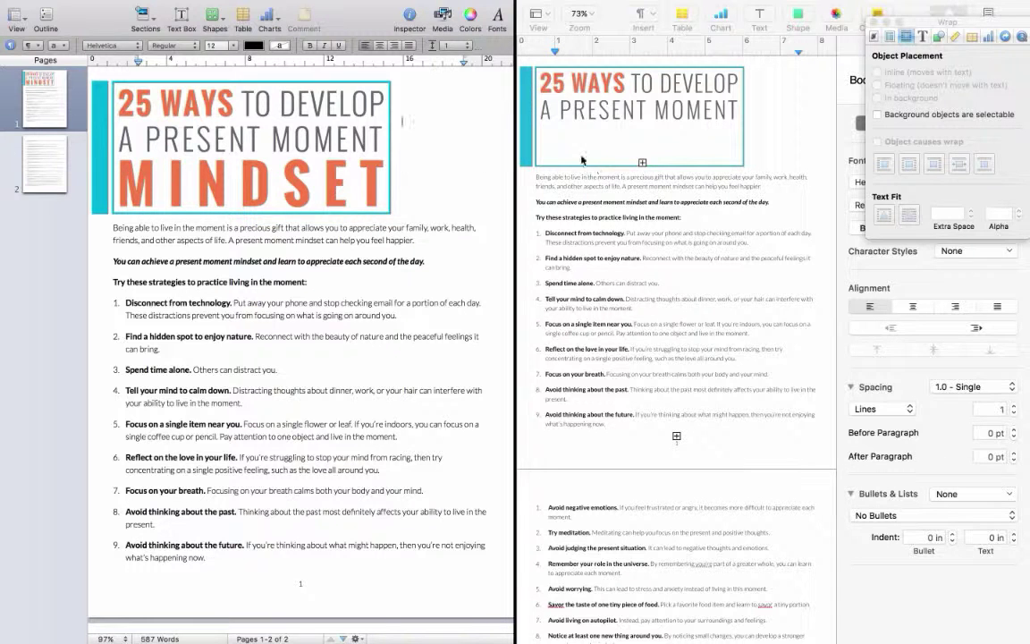
- Inspect the cut-off third title line's box and the numbered list's text box in the document copy
{"action": "left_click", "coordinate": [539, 159]}
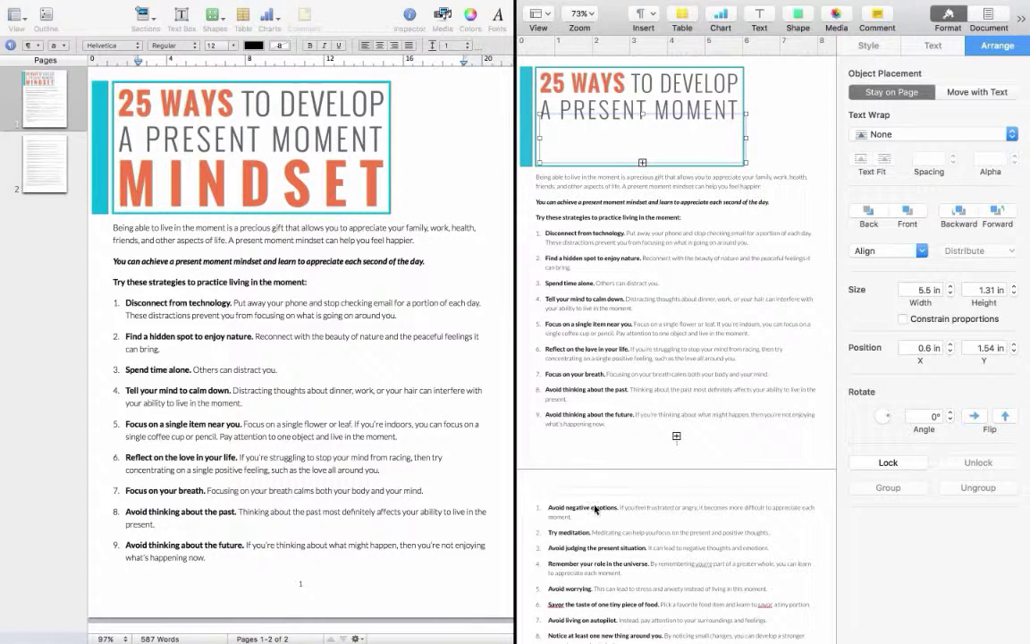
{"action": "scroll", "coordinate": [537, 460], "scroll_direction": "down", "scroll_amount": 2}
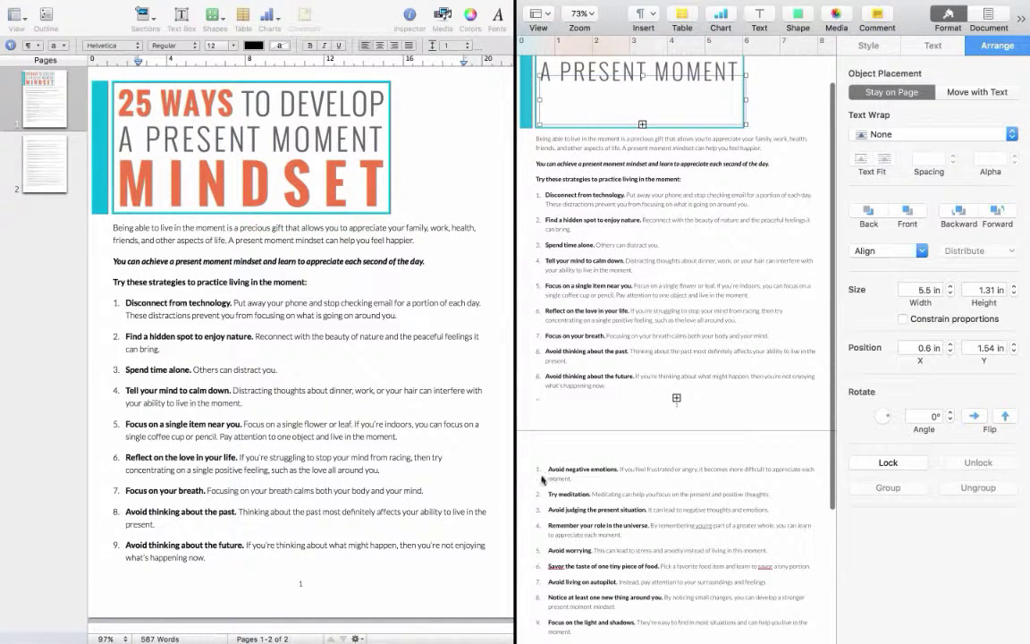
{"action": "triple_click", "coordinate": [583, 358]}
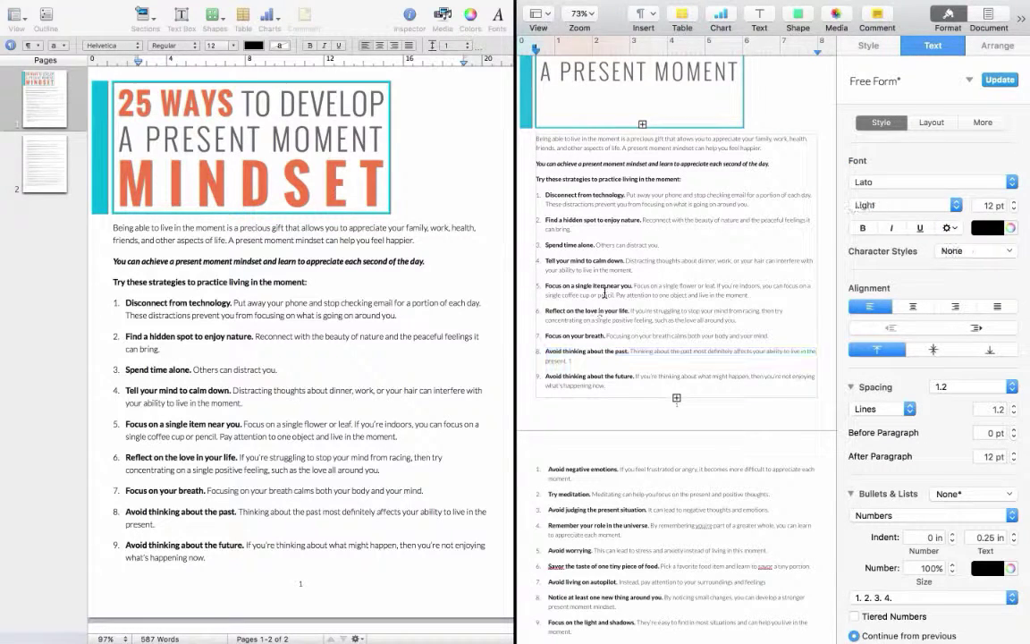
{"action": "left_click", "coordinate": [524, 312]}
{"action": "scroll", "coordinate": [525, 312], "scroll_direction": "up", "scroll_amount": 2}
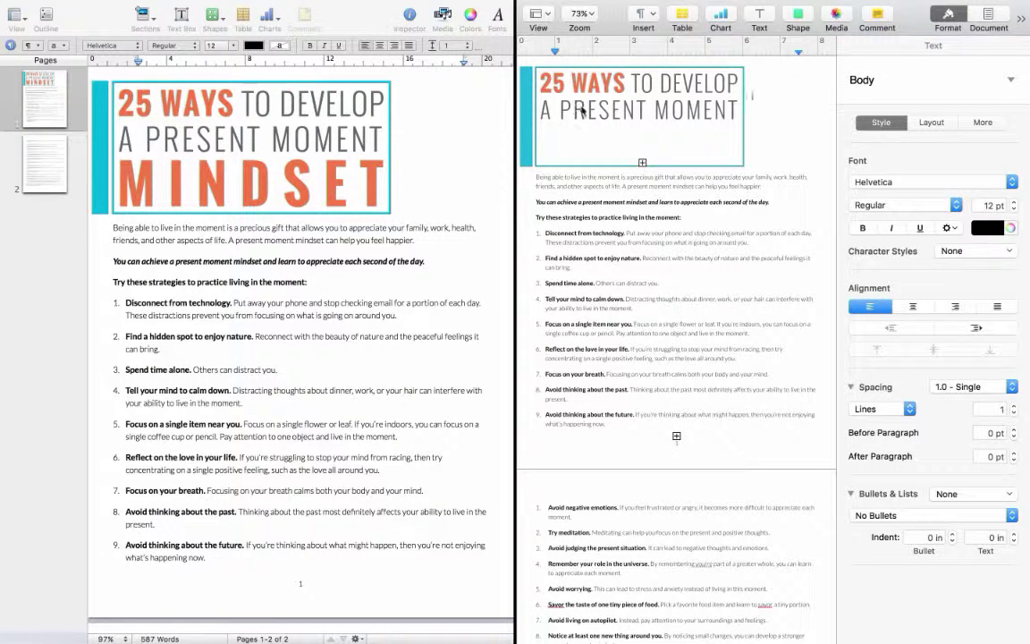
{"action": "left_click", "coordinate": [575, 141]}
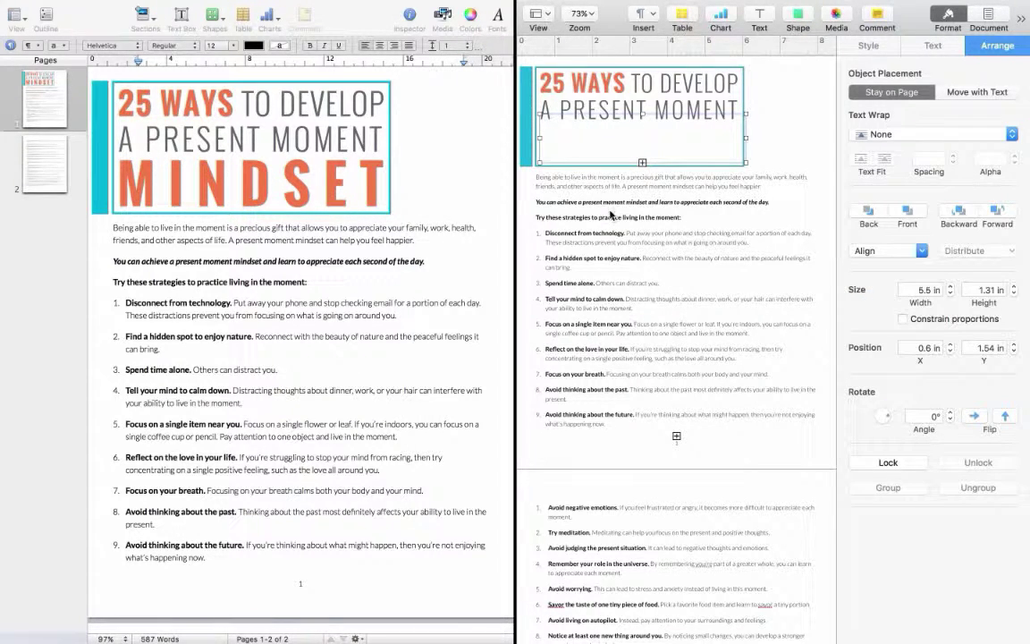
- Try moving the body text box down, away from the title on page 1, and undo the move
{"action": "left_click", "coordinate": [561, 180]}
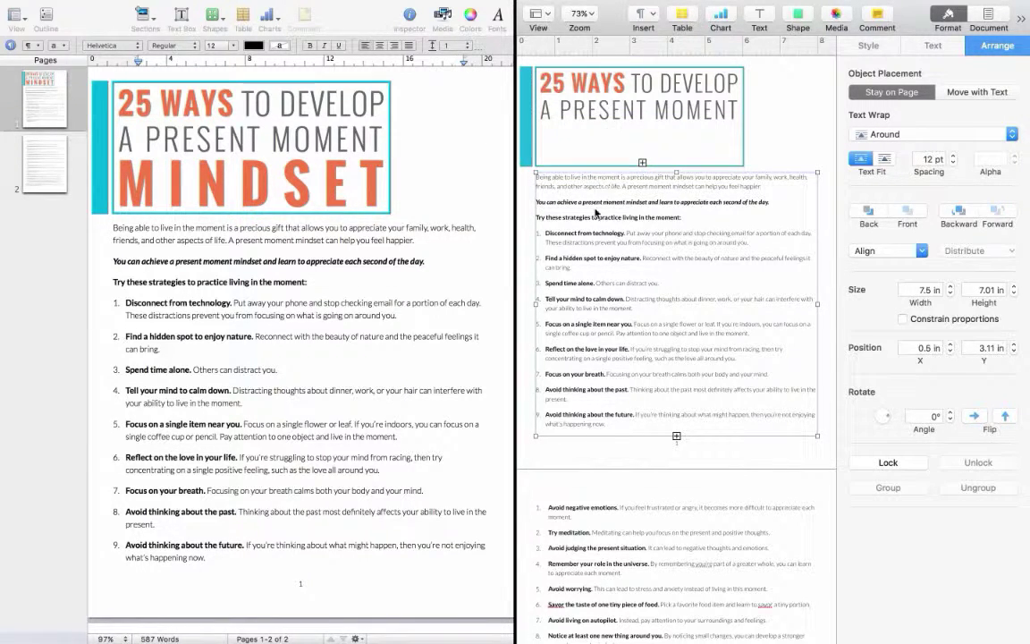
{"action": "left_click_drag", "start_coordinate": [595, 211], "coordinate": [593, 285]}
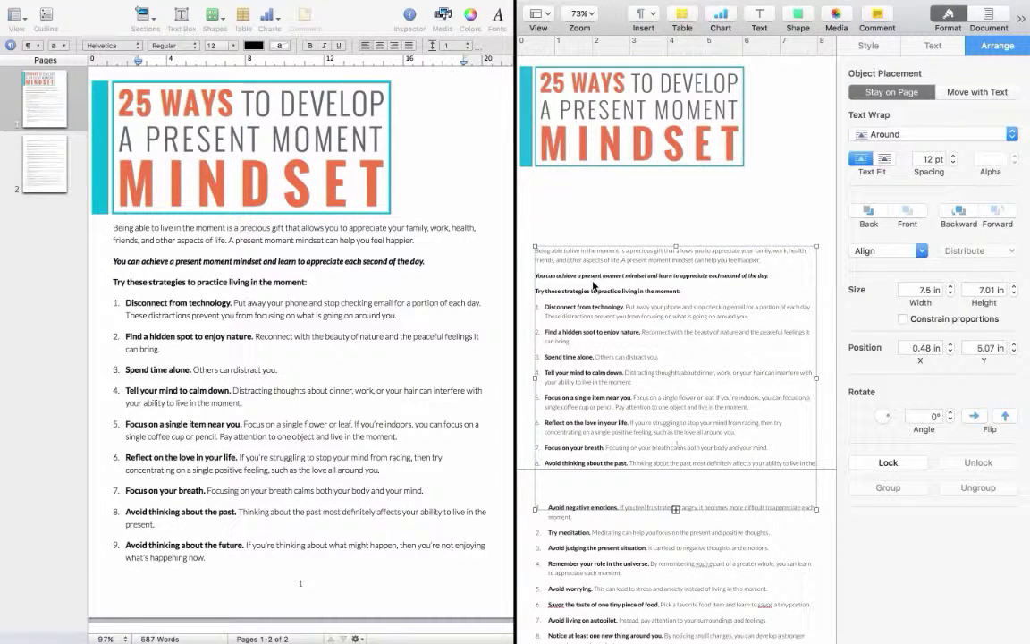
{"action": "key", "text": "ctrl+z"}
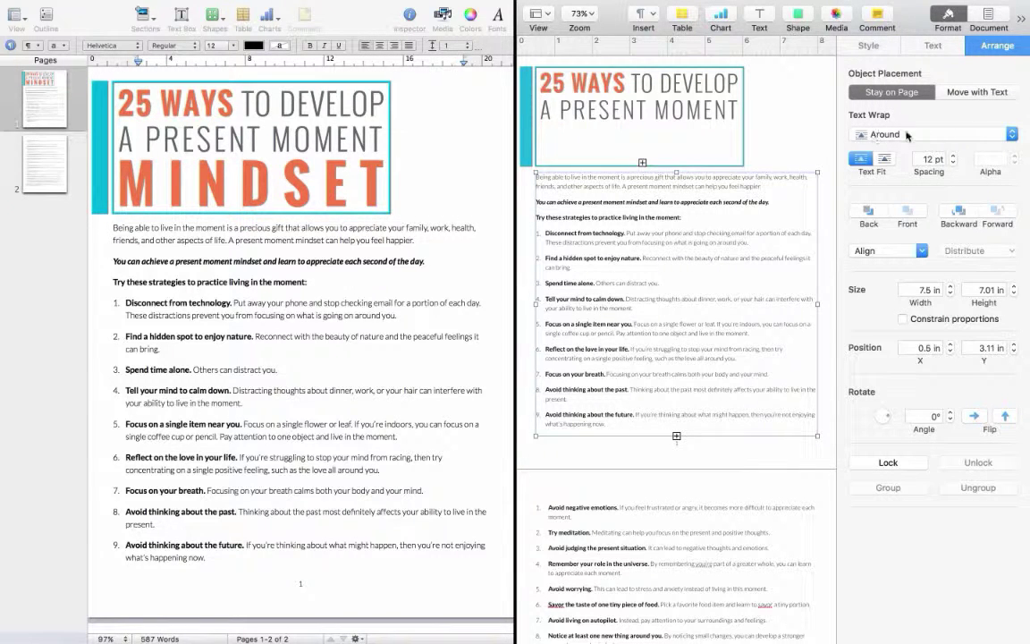
- Check the text wrap settings of the title's second and third line text boxes in the document copy
{"action": "left_click", "coordinate": [722, 134]}
{"action": "left_click", "coordinate": [582, 99]}
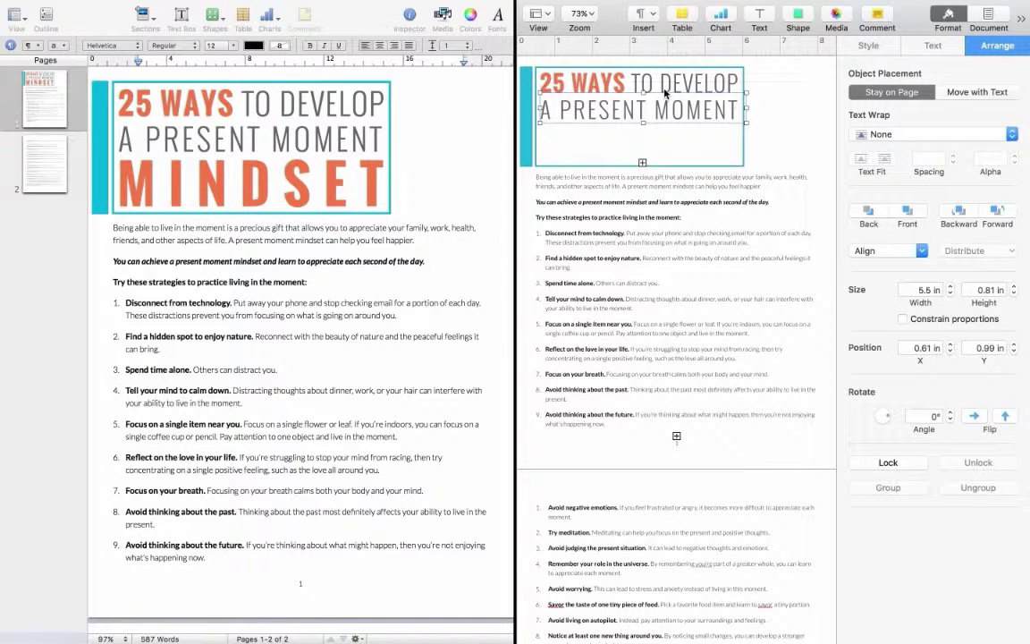
{"action": "left_click", "coordinate": [885, 132]}
{"action": "left_click", "coordinate": [857, 105]}
{"action": "left_click", "coordinate": [867, 134]}
{"action": "left_click", "coordinate": [866, 161]}
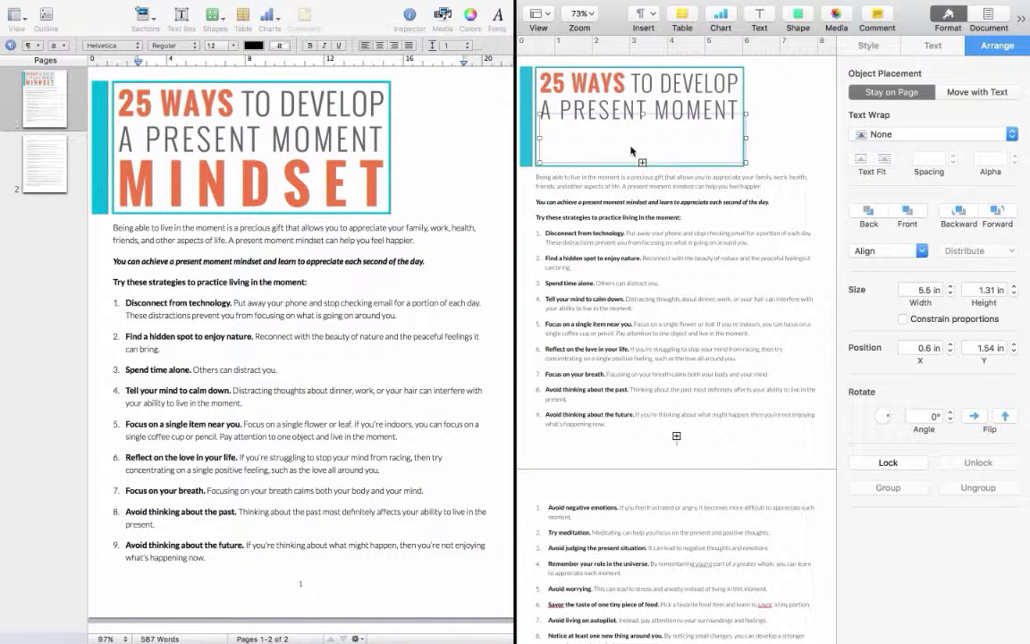
- Set the text wrap of the first-page body text box to None and deselect the box
{"action": "left_click", "coordinate": [723, 217]}
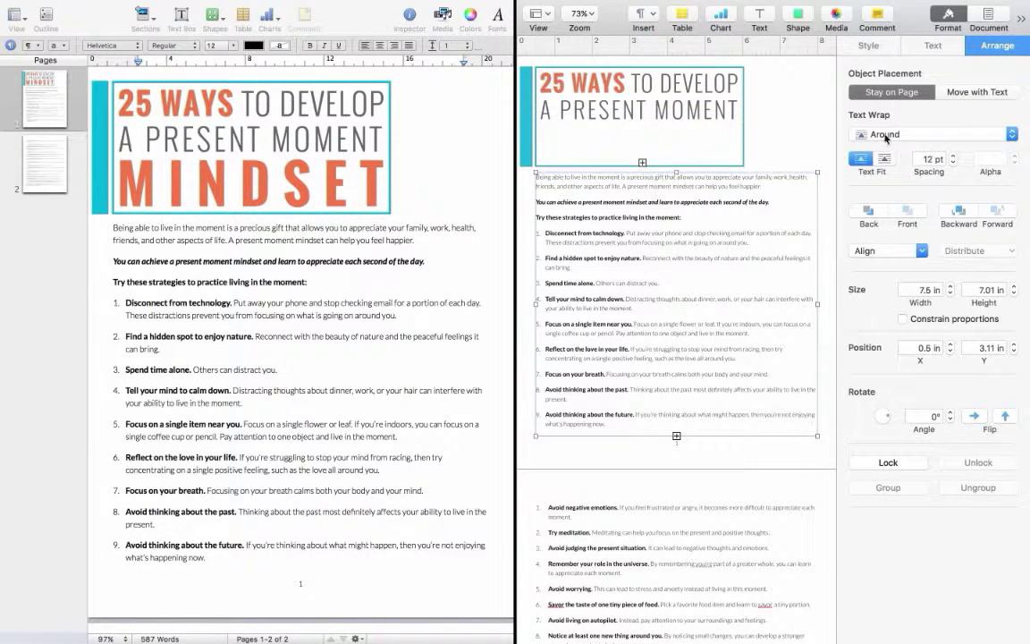
{"action": "left_click", "coordinate": [872, 134]}
{"action": "left_click", "coordinate": [884, 171]}
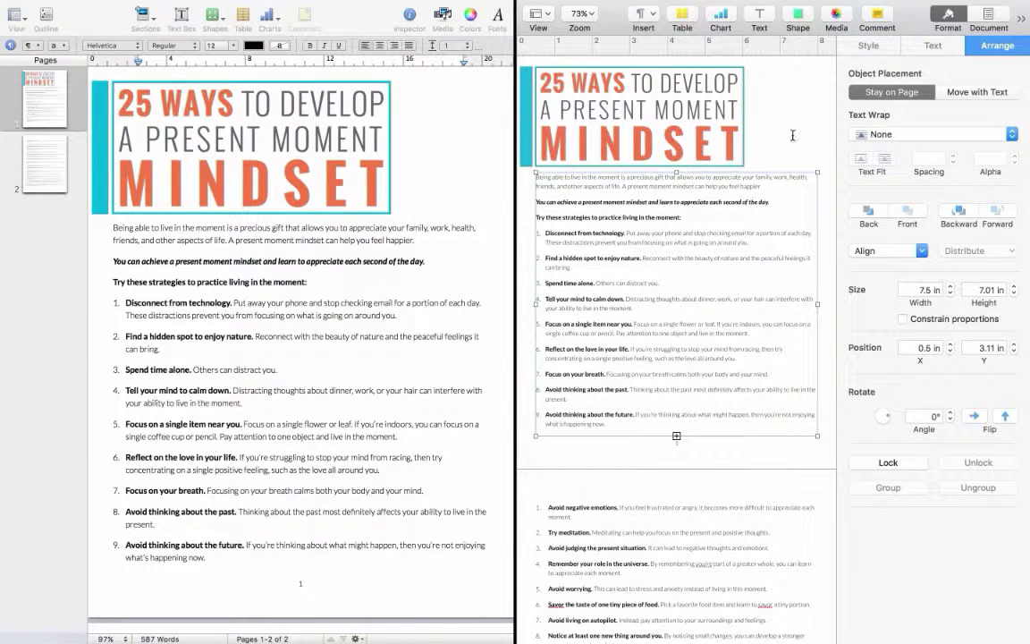
{"action": "left_click", "coordinate": [753, 96]}
- Review the body text box's style, arrangement and text wrap options without changing them
{"action": "left_click", "coordinate": [626, 195]}
{"action": "left_click", "coordinate": [887, 52]}
{"action": "left_click", "coordinate": [996, 47]}
{"action": "left_click", "coordinate": [874, 138]}
{"action": "left_click", "coordinate": [777, 208]}
{"action": "left_click", "coordinate": [778, 166]}
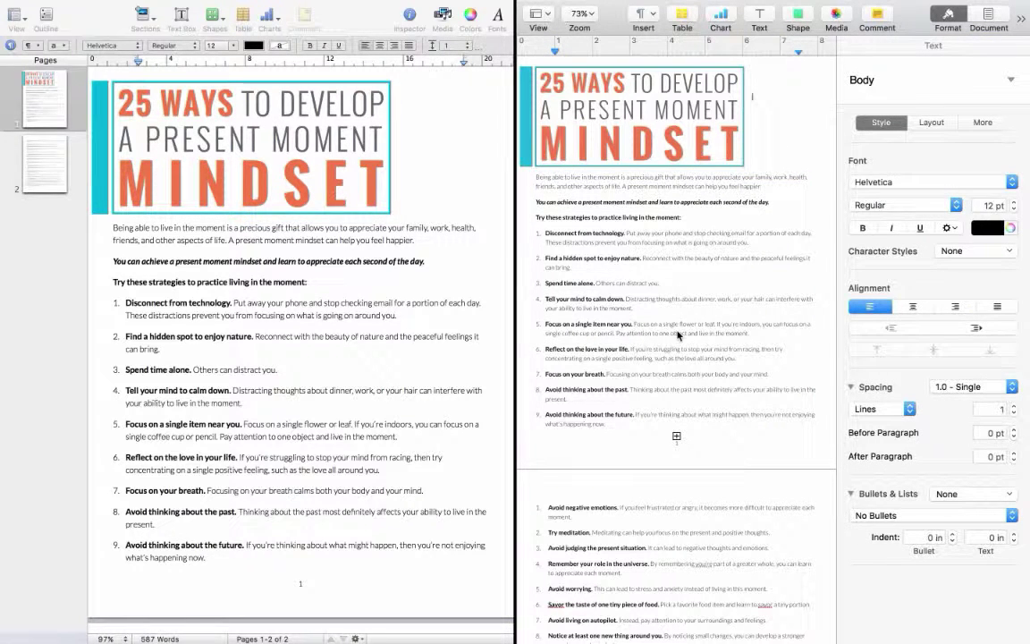
- Increase the font size of all text in the first-page body text box to 15 pt
{"action": "scroll", "coordinate": [669, 361], "scroll_direction": "down", "scroll_amount": 3}
{"action": "triple_click", "coordinate": [650, 372]}
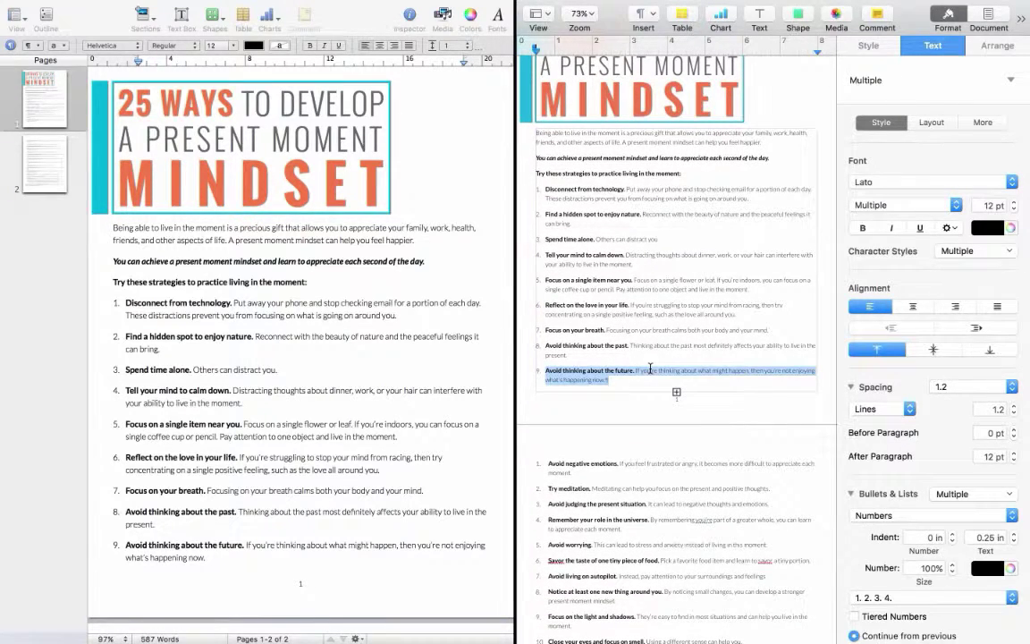
{"action": "key", "text": "super+a"}
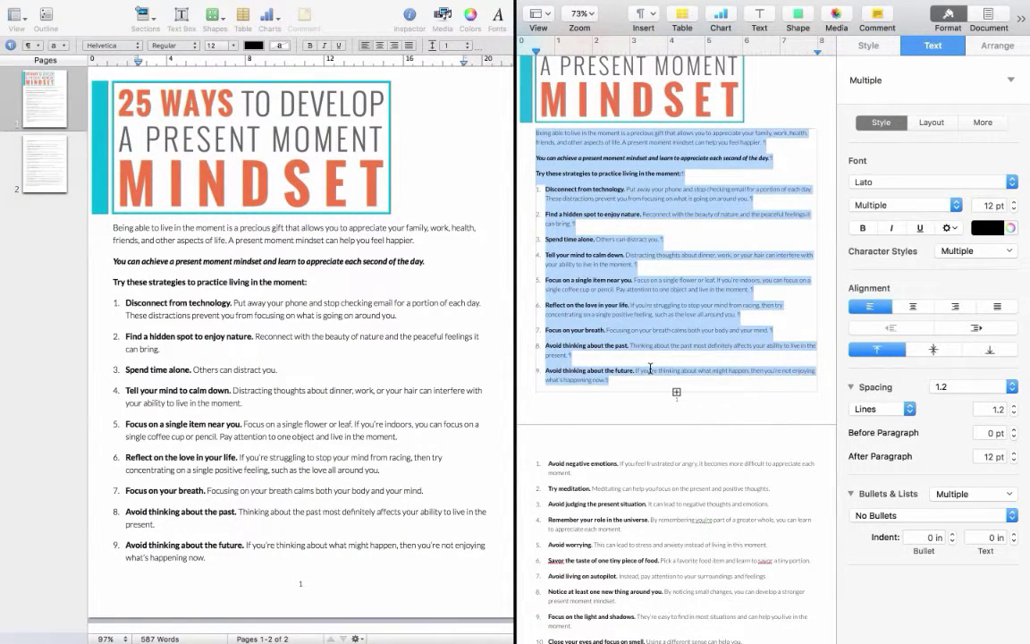
{"action": "key", "text": "super+plus"}
{"action": "key", "text": "super+plus"}
{"action": "key", "text": "super+plus"}
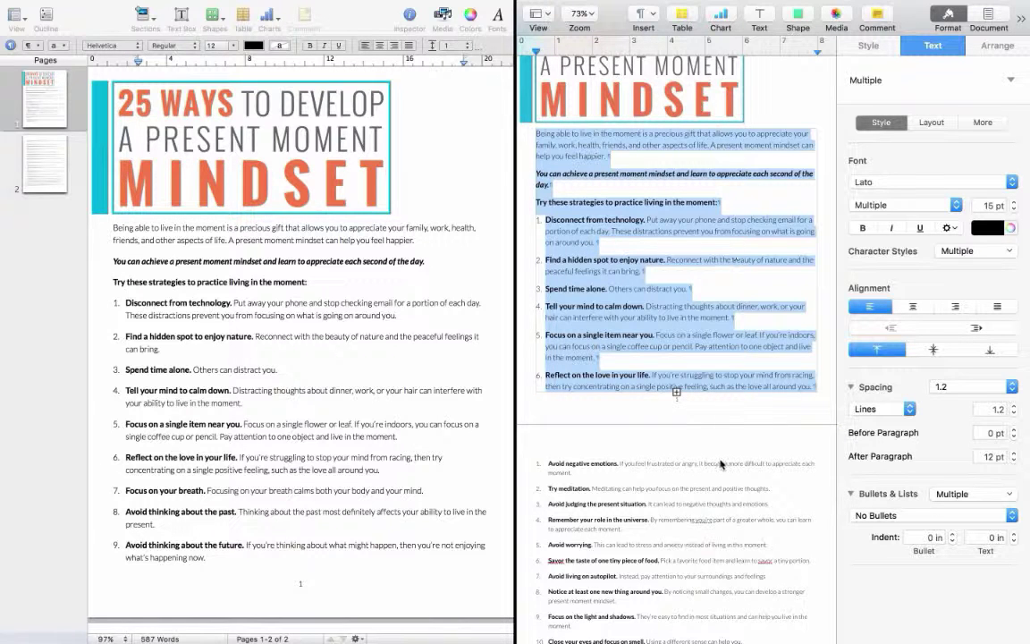
- Reduce the first-page body text back to 12 pt and deselect it
{"action": "key", "text": "super+minus"}
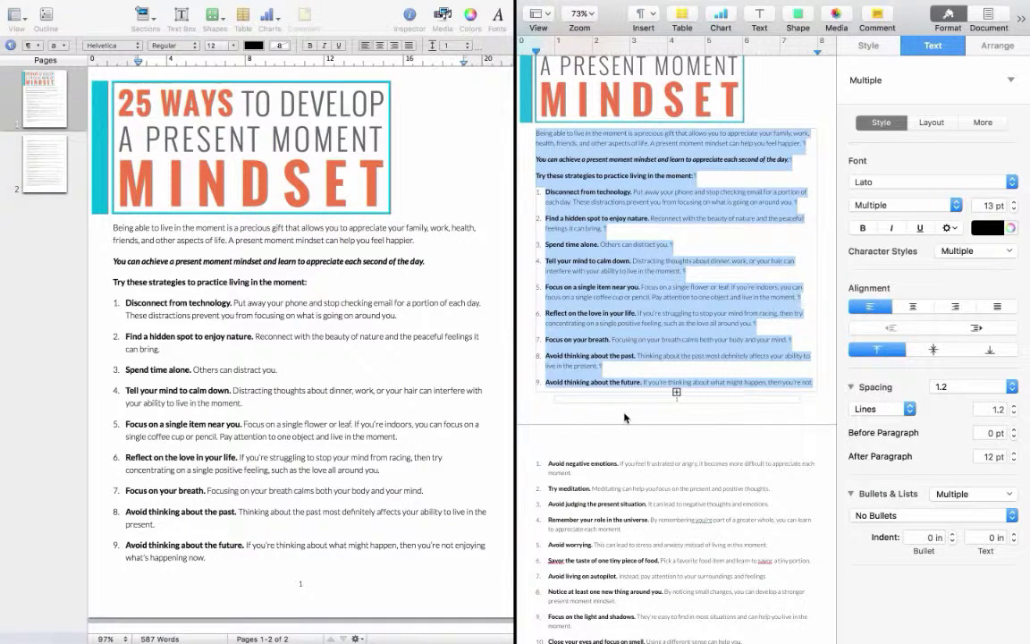
{"action": "key", "text": "super+minus"}
{"action": "left_click", "coordinate": [527, 405]}
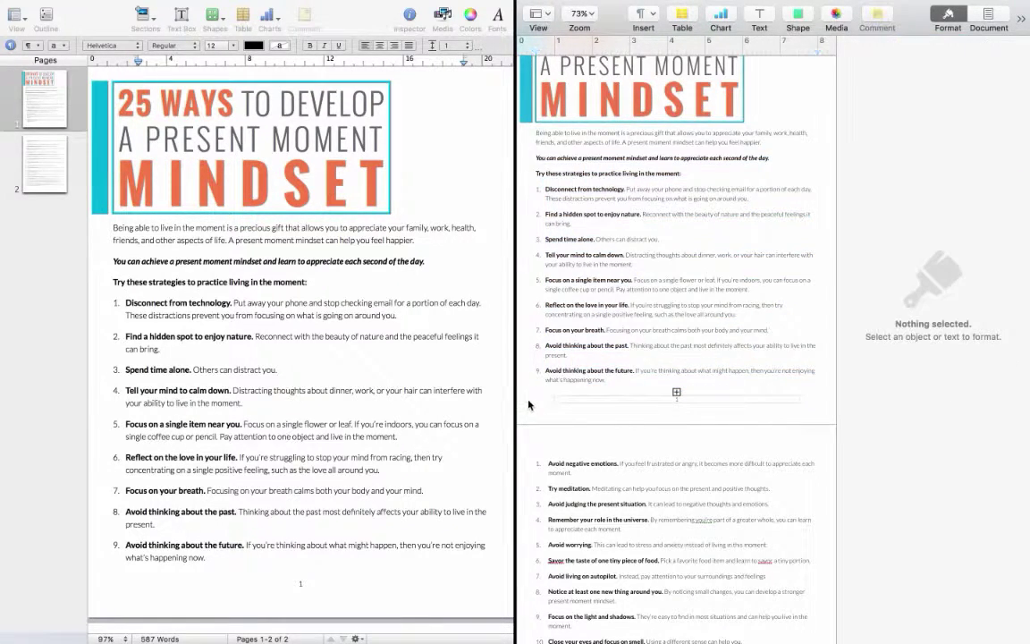
- Examine the body text box's text style, pagination, column, indent and border settings in the document copy
{"action": "left_click", "coordinate": [783, 188]}
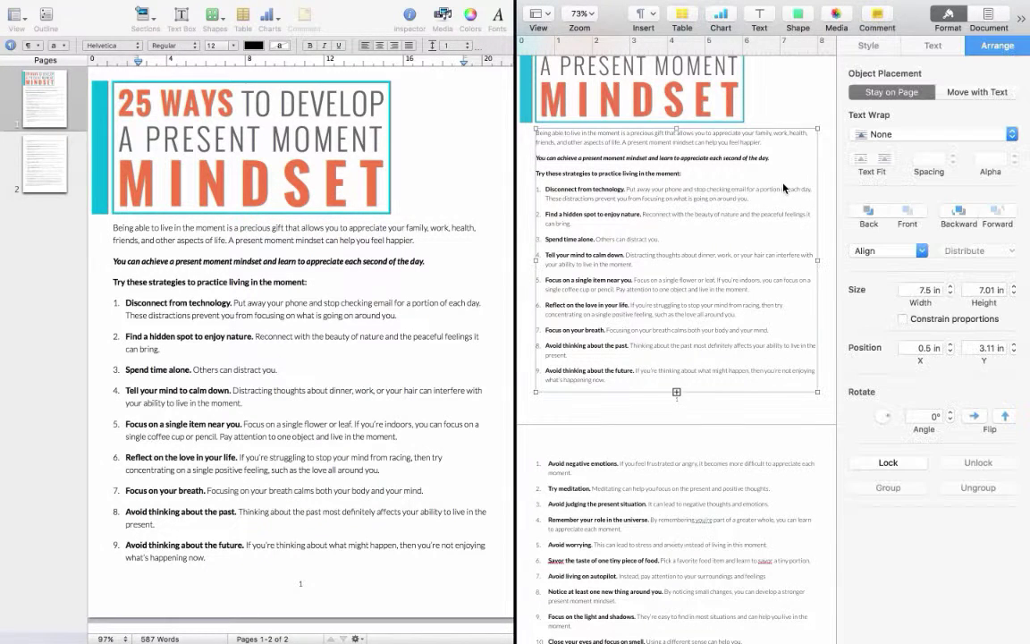
{"action": "left_click", "coordinate": [949, 54]}
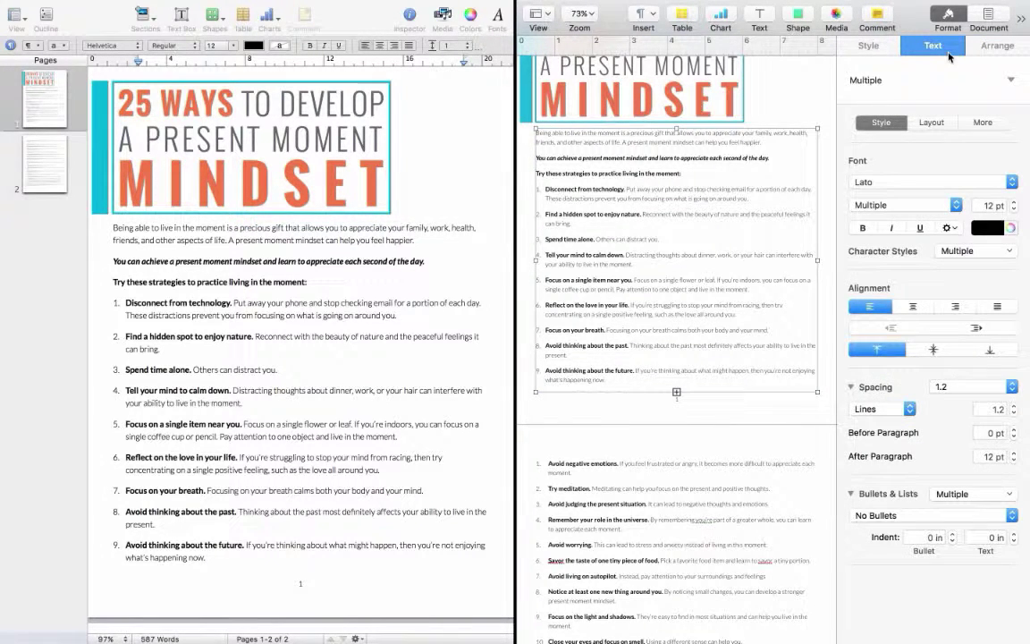
{"action": "left_click", "coordinate": [977, 124]}
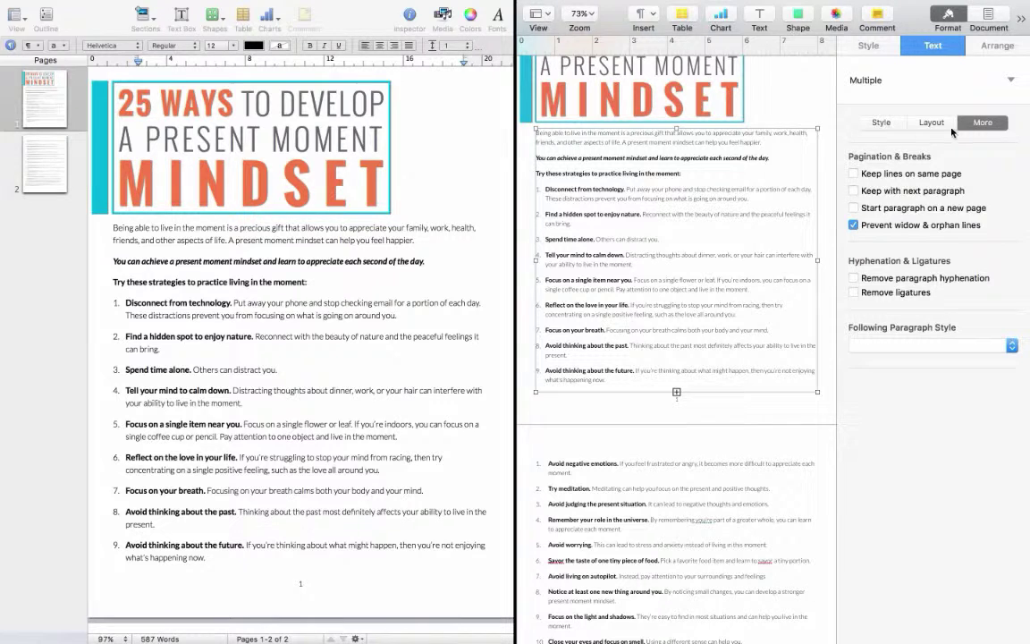
{"action": "left_click", "coordinate": [931, 122]}
{"action": "scroll", "coordinate": [934, 331], "scroll_direction": "down", "scroll_amount": 3}
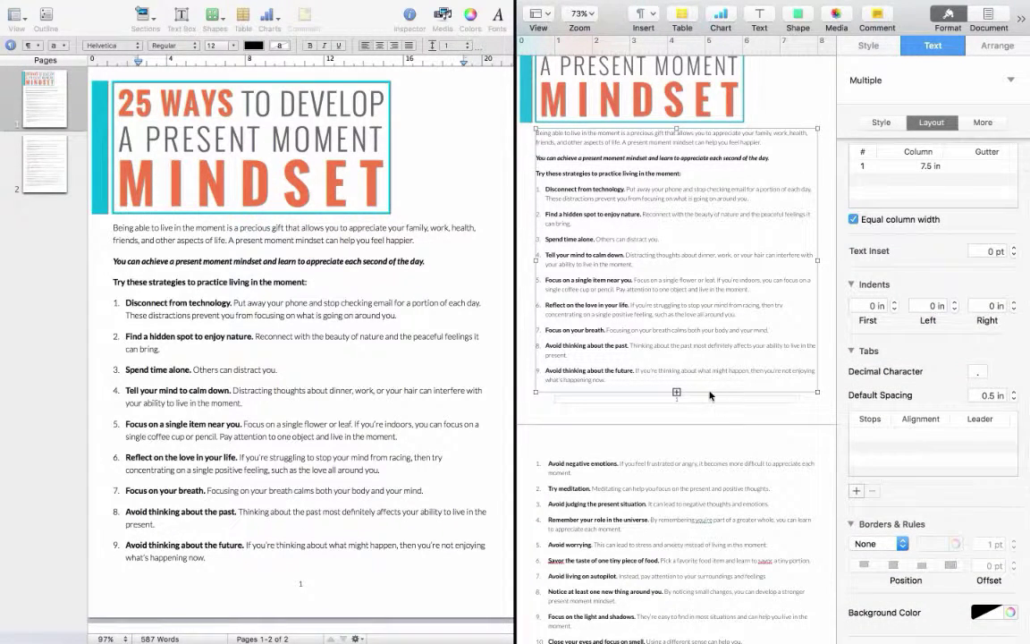
{"action": "left_click", "coordinate": [682, 370]}
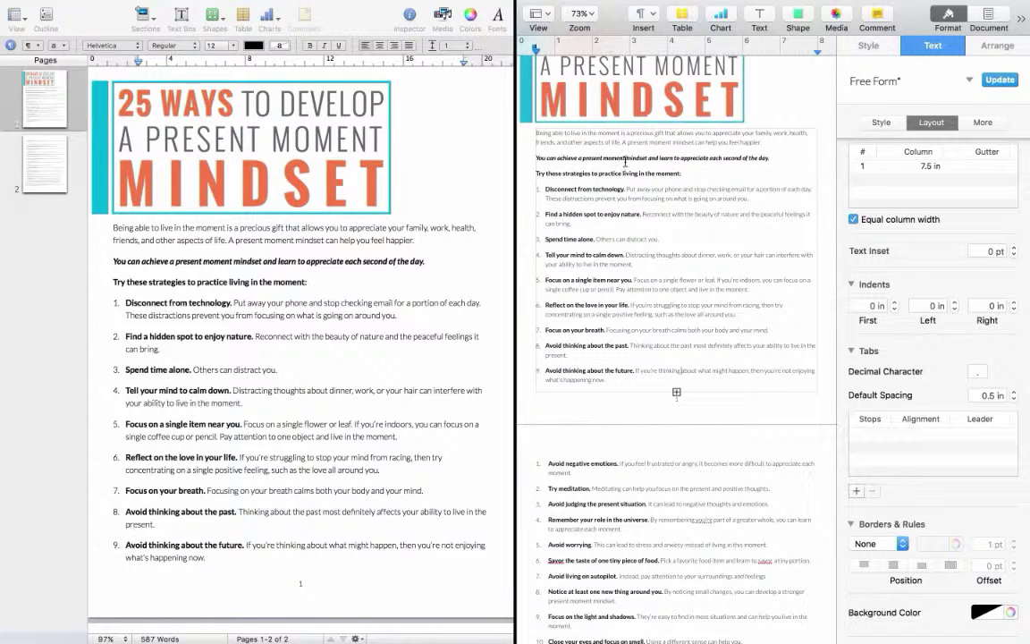
- Examine the available insert, text-formatting and arrange commands for handling the body text box
{"action": "mouse_move", "coordinate": [594, 6]}
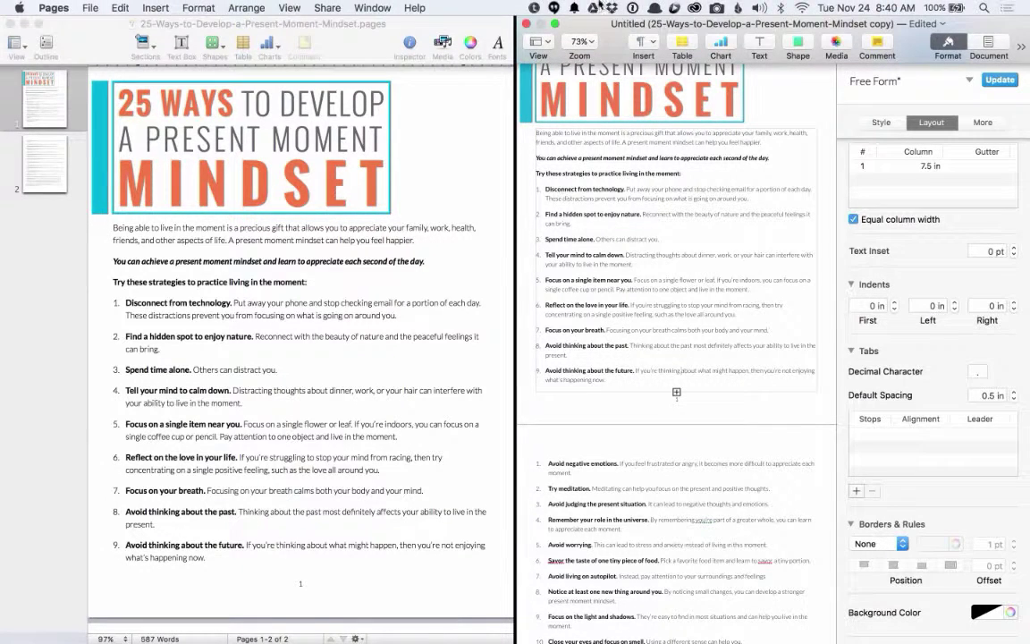
{"action": "left_click", "coordinate": [182, 8]}
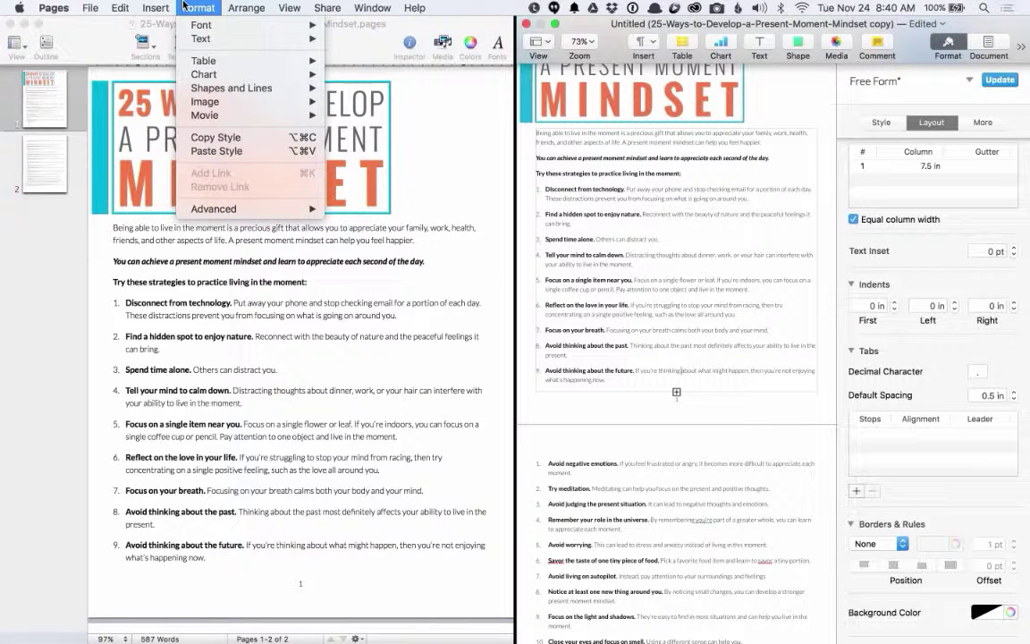
{"action": "mouse_move", "coordinate": [155, 7]}
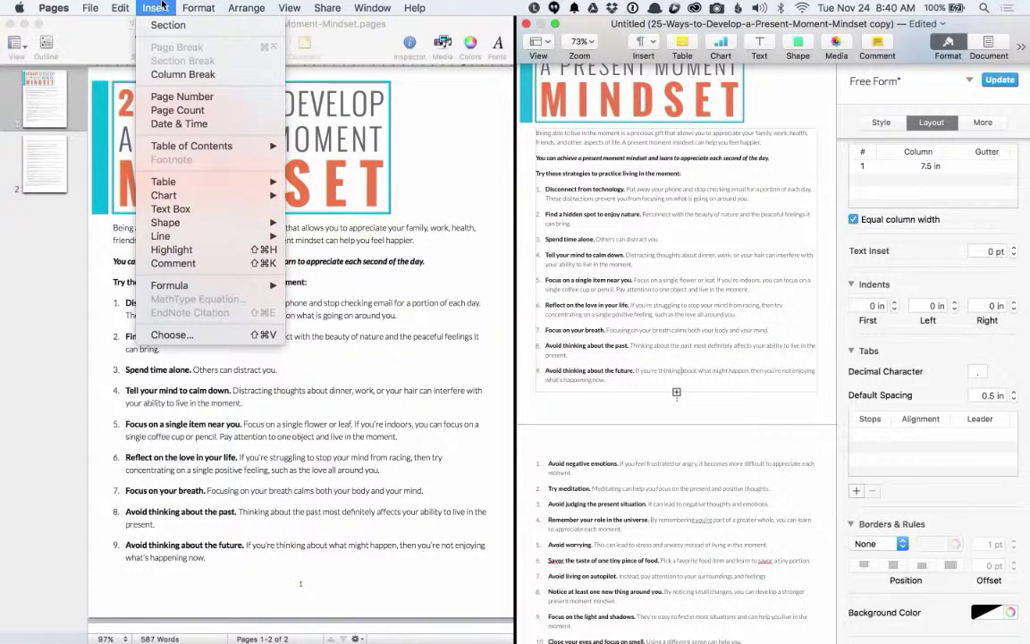
{"action": "mouse_move", "coordinate": [180, 186]}
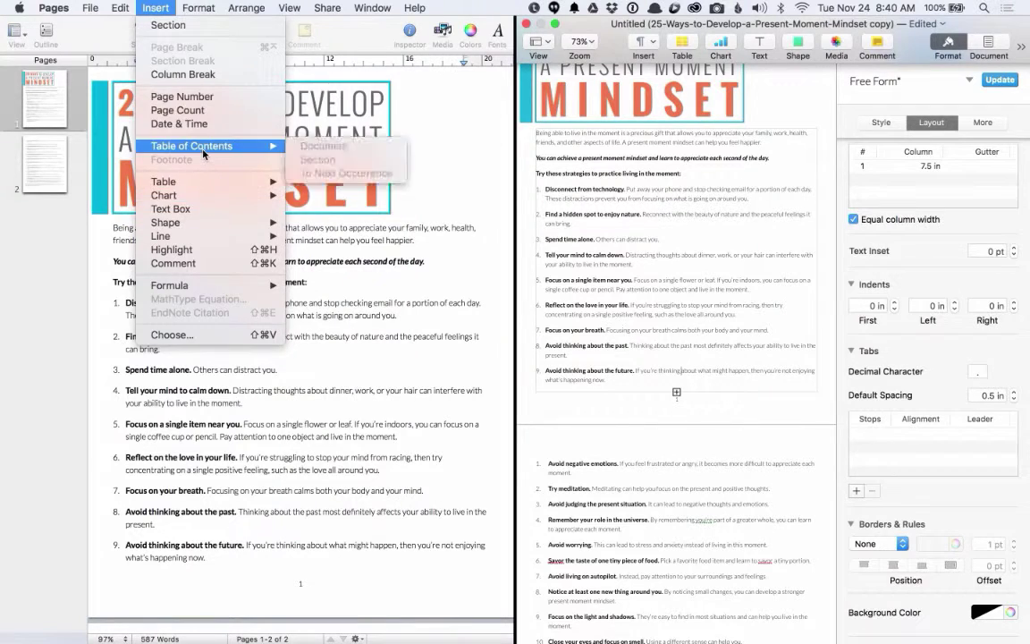
{"action": "mouse_move", "coordinate": [212, 5]}
{"action": "mouse_move", "coordinate": [224, 44]}
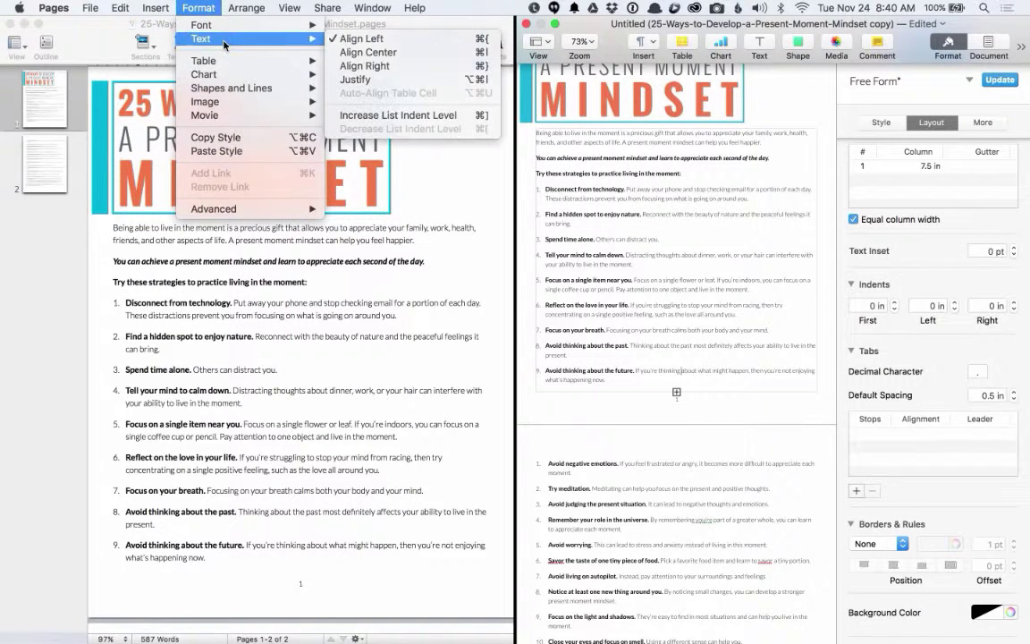
{"action": "mouse_move", "coordinate": [247, 5]}
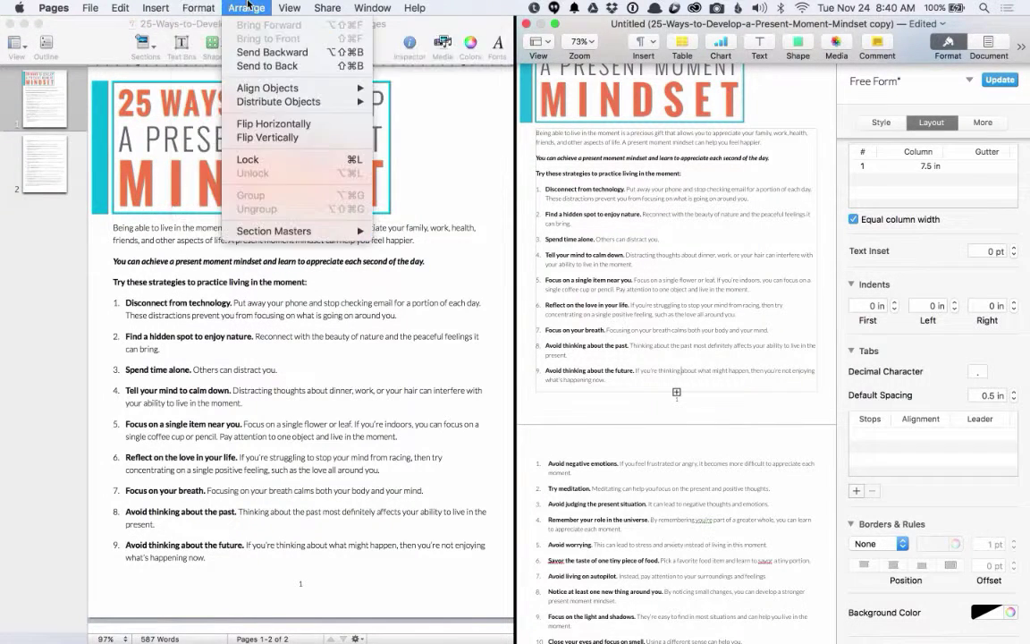
{"action": "mouse_move", "coordinate": [280, 6]}
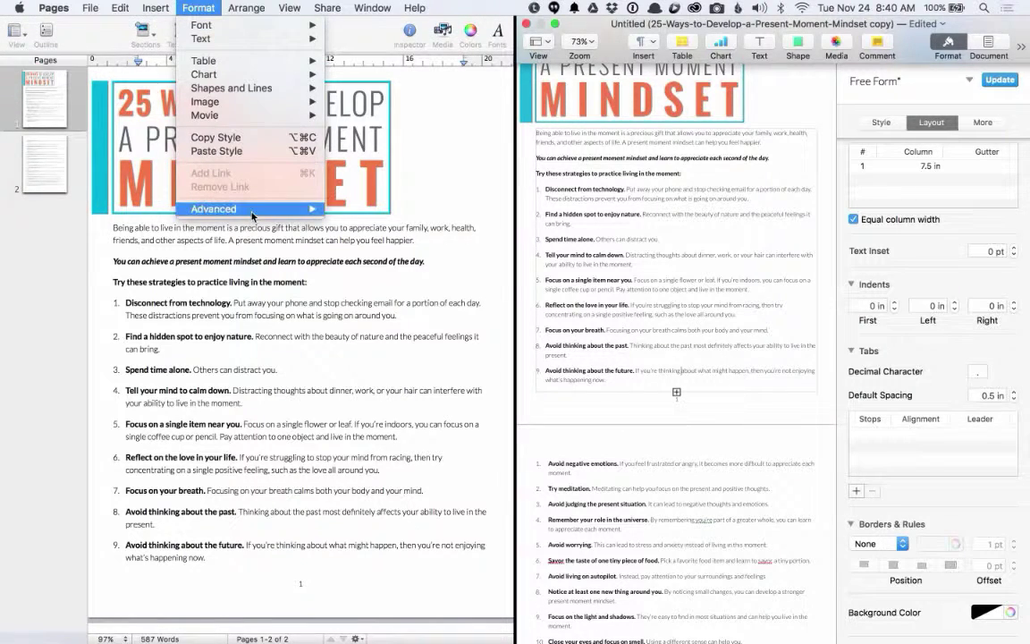
{"action": "mouse_move", "coordinate": [251, 216]}
{"action": "left_click", "coordinate": [540, 184]}
- Insert a new text box on page 1 and move it up to just below list item 1
{"action": "left_click", "coordinate": [769, 16]}
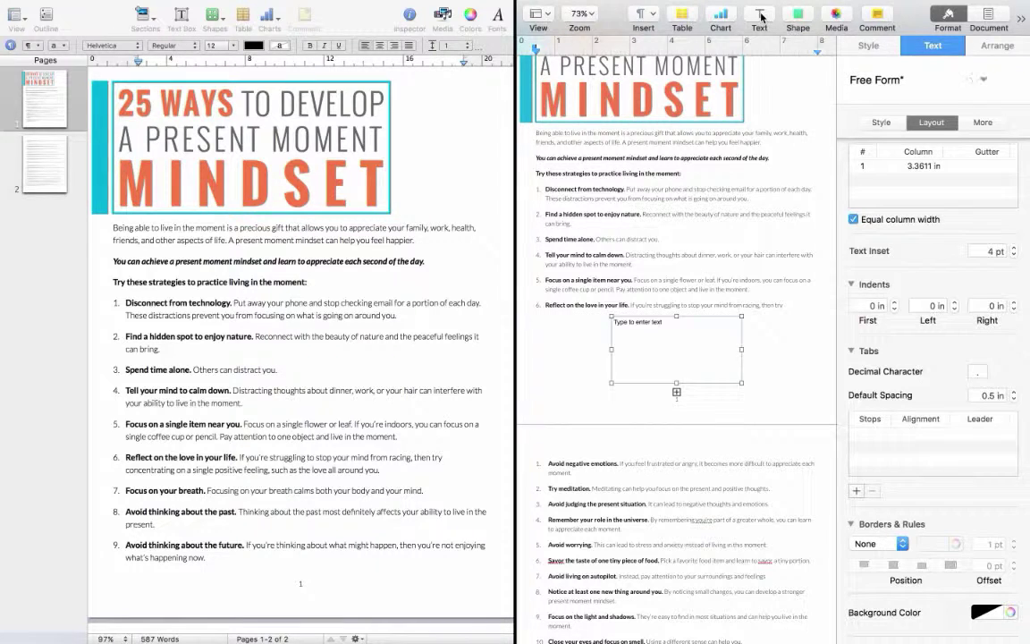
{"action": "left_click_drag", "start_coordinate": [741, 357], "coordinate": [727, 298]}
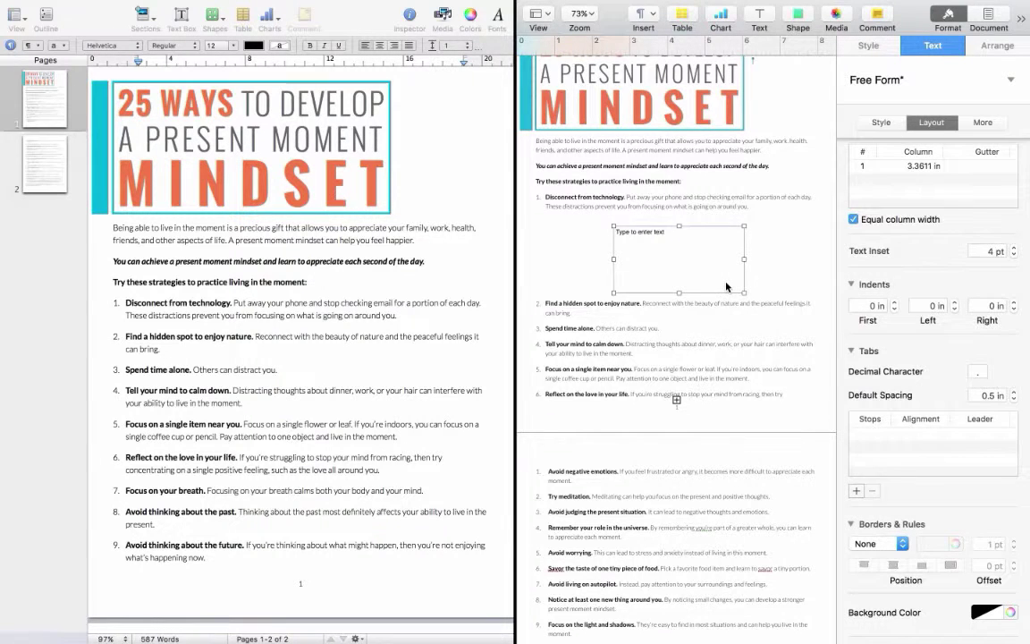
- Undo the move and insertion of the new text box on page 1
{"action": "key", "text": "super+z"}
{"action": "key", "text": "super+z"}
- Enlarge all the text in the first-page body text box to 16 pt
{"action": "left_click", "coordinate": [650, 335]}
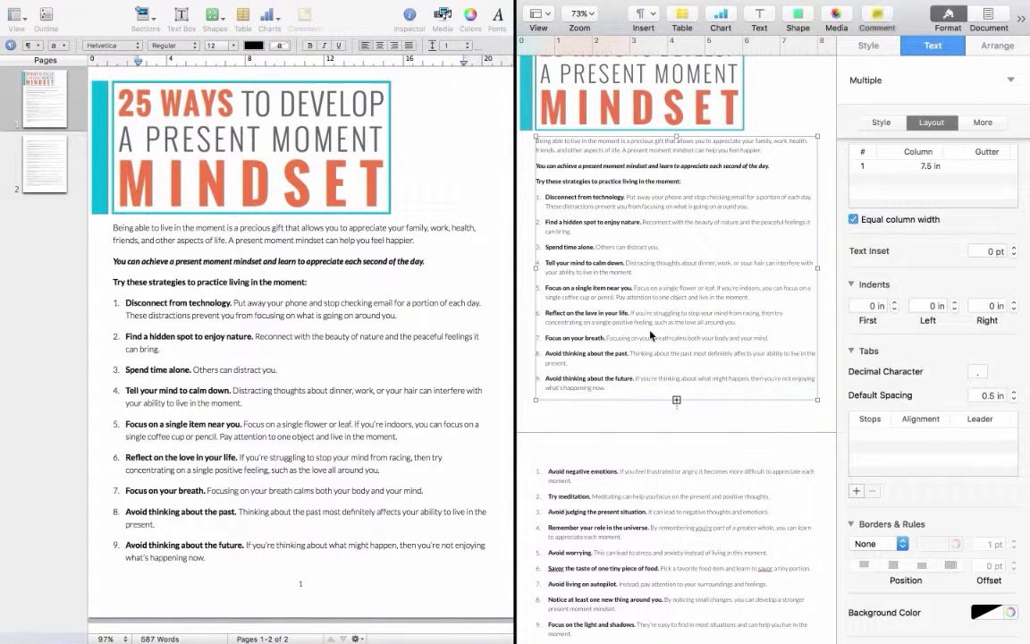
{"action": "triple_click", "coordinate": [634, 361]}
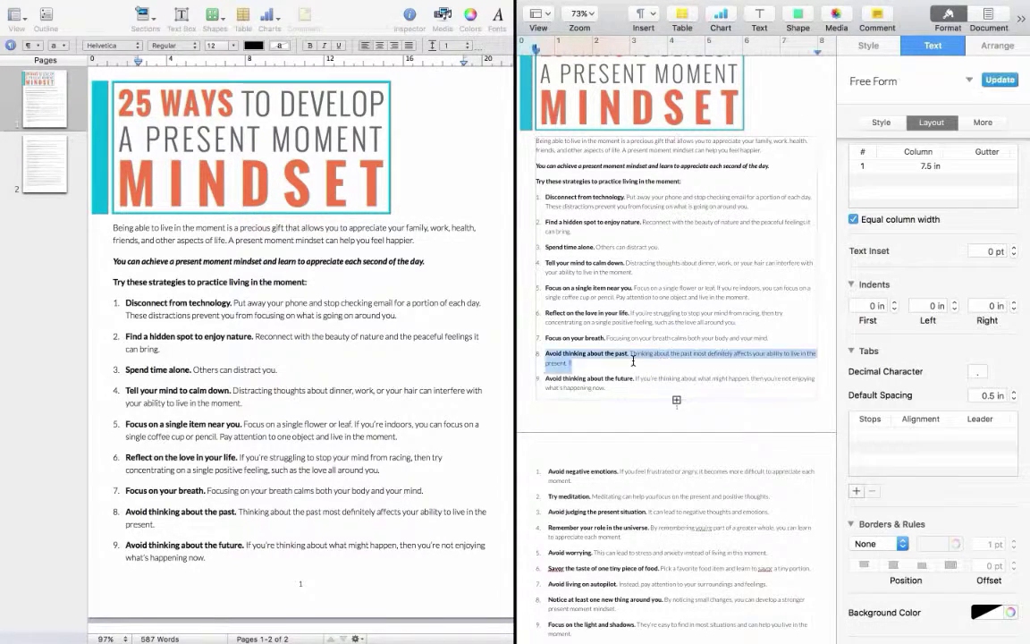
{"action": "key", "text": "super+a"}
{"action": "key", "text": "super+plus"}
{"action": "key", "text": "super+plus"}
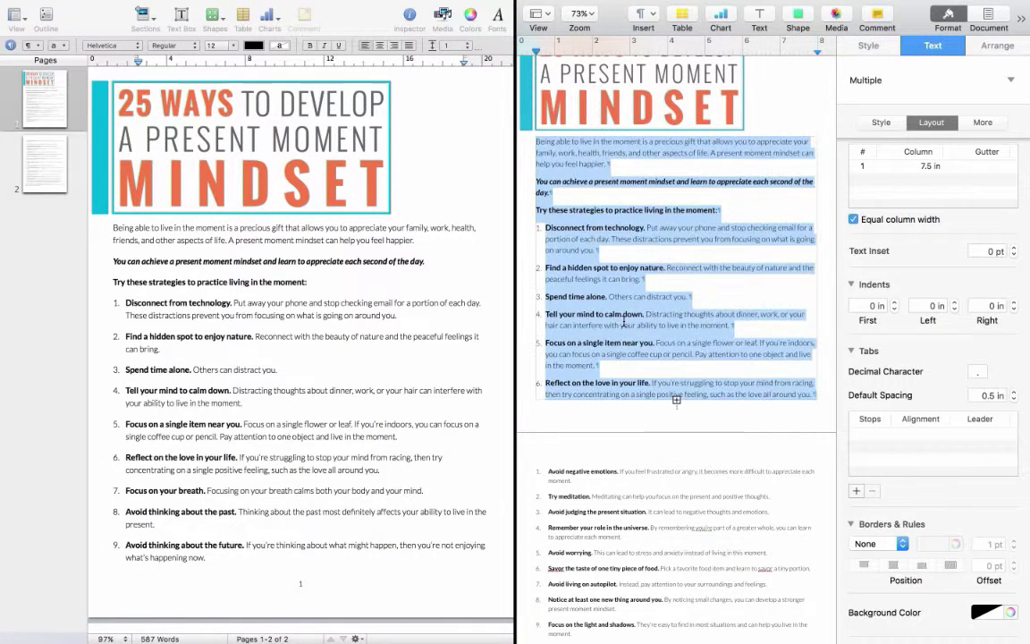
{"action": "key", "text": "super+plus"}
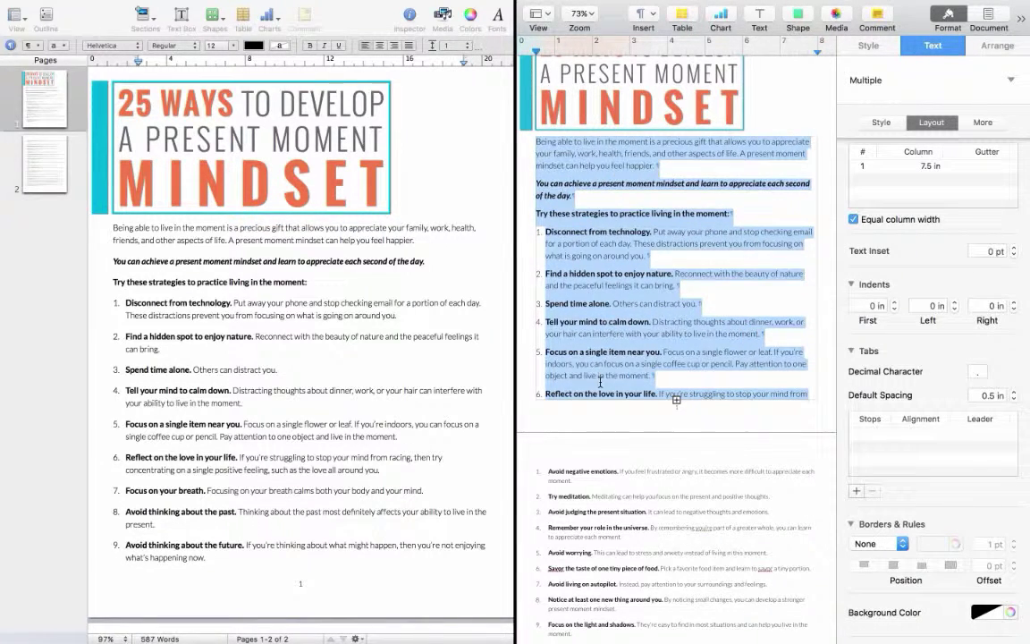
{"action": "left_click", "coordinate": [598, 376]}
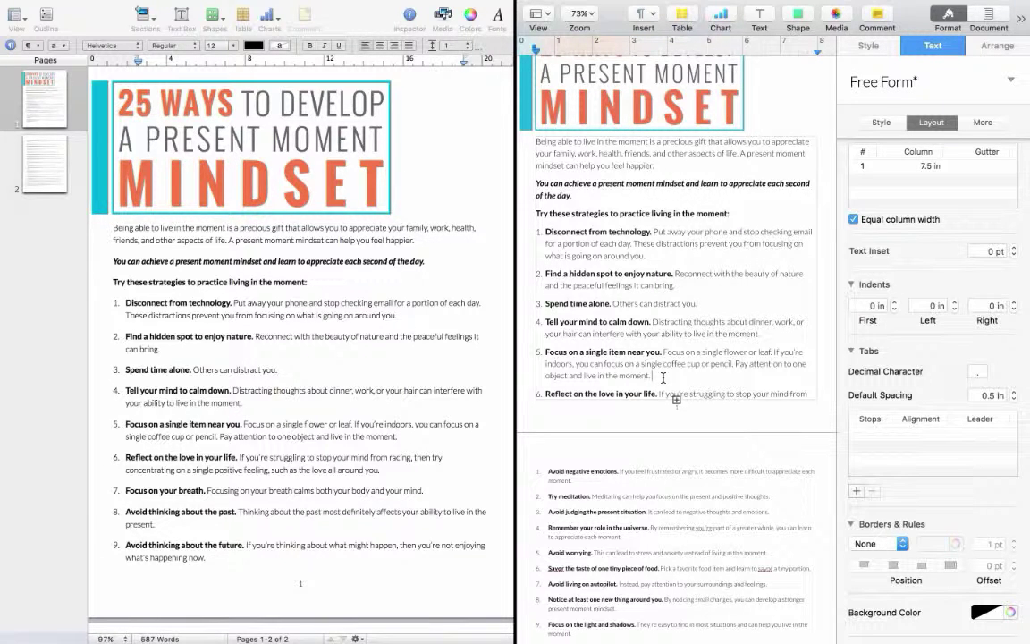
- Cut everything from the "Reflect on the love in your life" item onward out of the first-page body text box
{"action": "left_click_drag", "start_coordinate": [663, 376], "coordinate": [675, 403]}
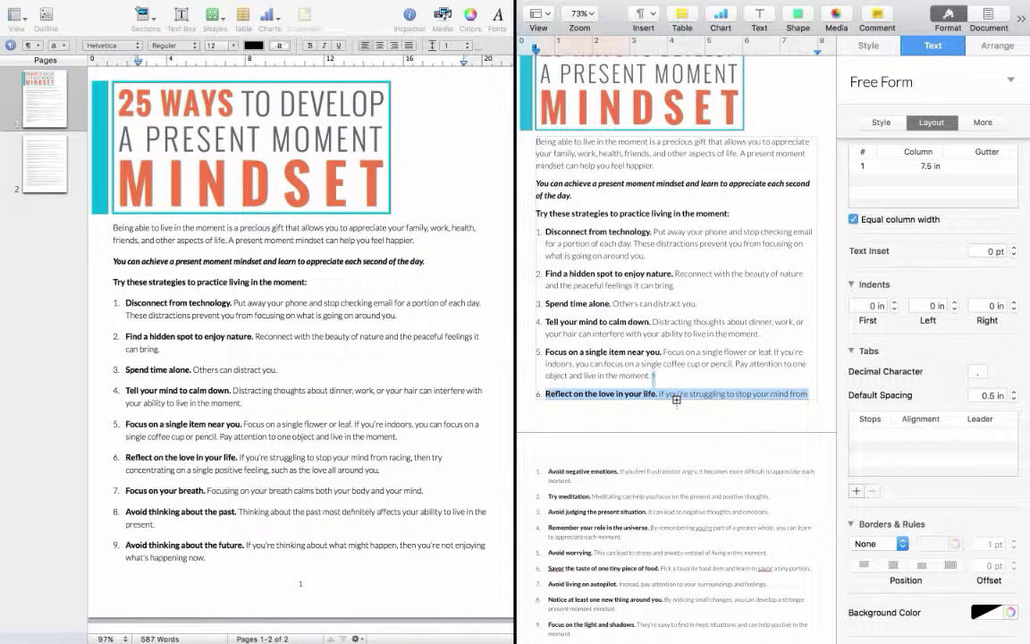
{"action": "key", "text": "BackSpace"}
{"action": "scroll", "coordinate": [676, 400], "scroll_direction": "down", "scroll_amount": 2}
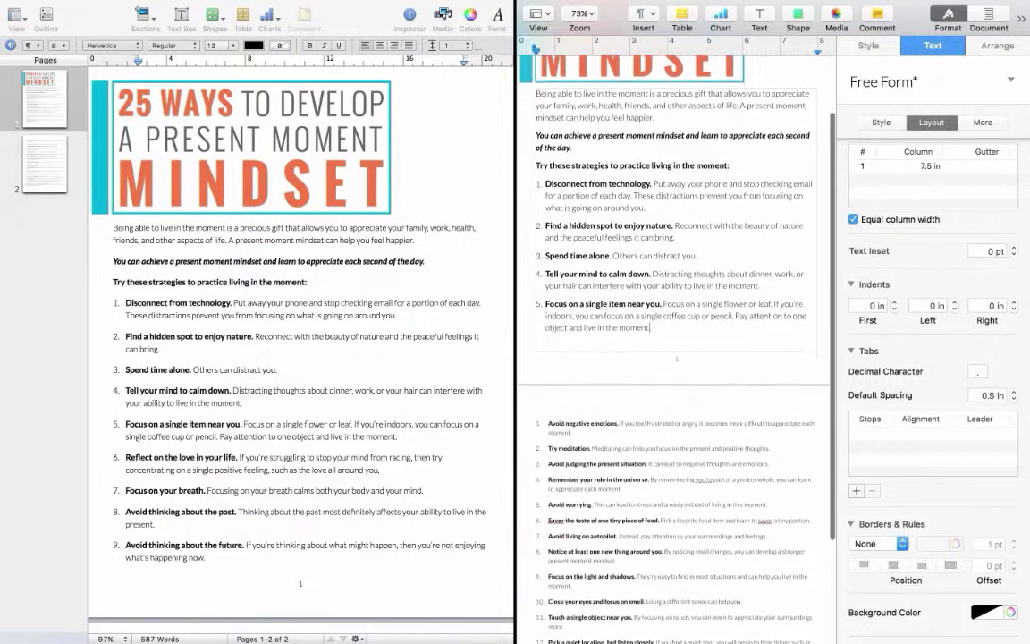
- Paste the cut list items at the start of the second-page list and remove the empty item above them
{"action": "double_click", "coordinate": [607, 491]}
{"action": "scroll", "coordinate": [608, 492], "scroll_direction": "down", "scroll_amount": 4}
{"action": "left_click", "coordinate": [549, 284]}
{"action": "key", "text": "Return"}
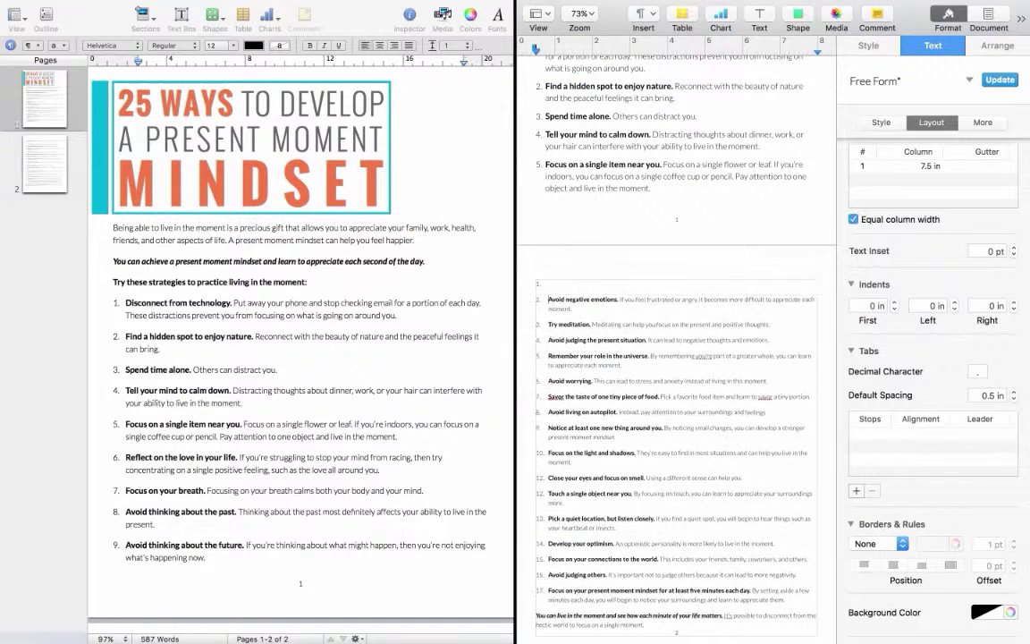
{"action": "type", "text": "Reflect on the love in your life. If you're struggling to stop your mind from racing, then try concentrating on a single positive feeling, such as the love all around you. Focus on your breath. Focusing on your breath calms both your body and your mind. Avoid thinking about the past. Thinking about the past most definitely affects your ability to live in the present. Avoid thinking about the future. If you're thinking about what might happen, then you're not enjoying what's happening now."}
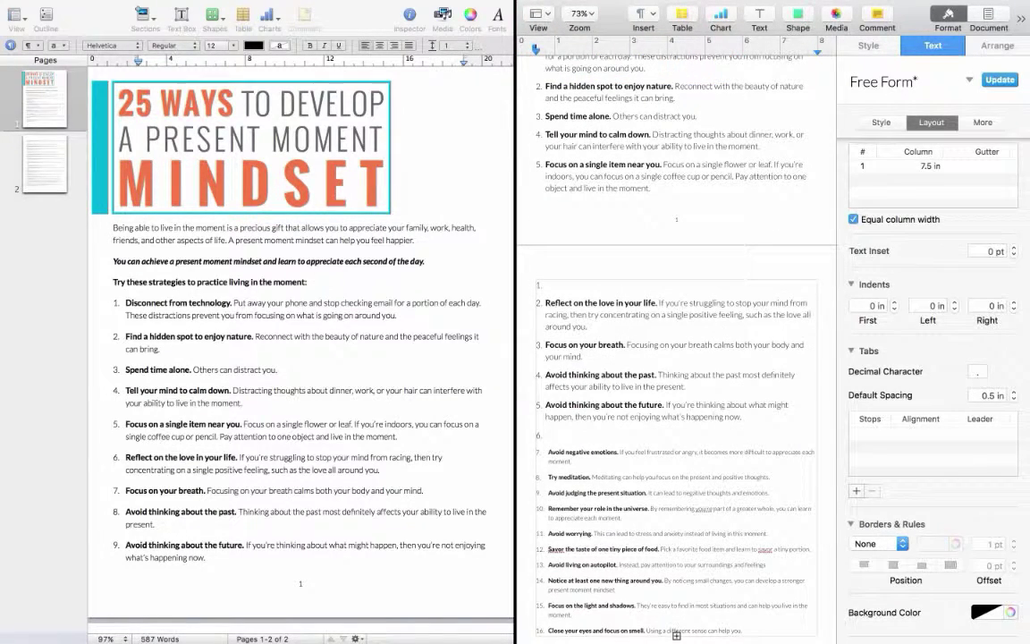
{"action": "left_click", "coordinate": [546, 303]}
{"action": "key", "text": "BackSpace"}
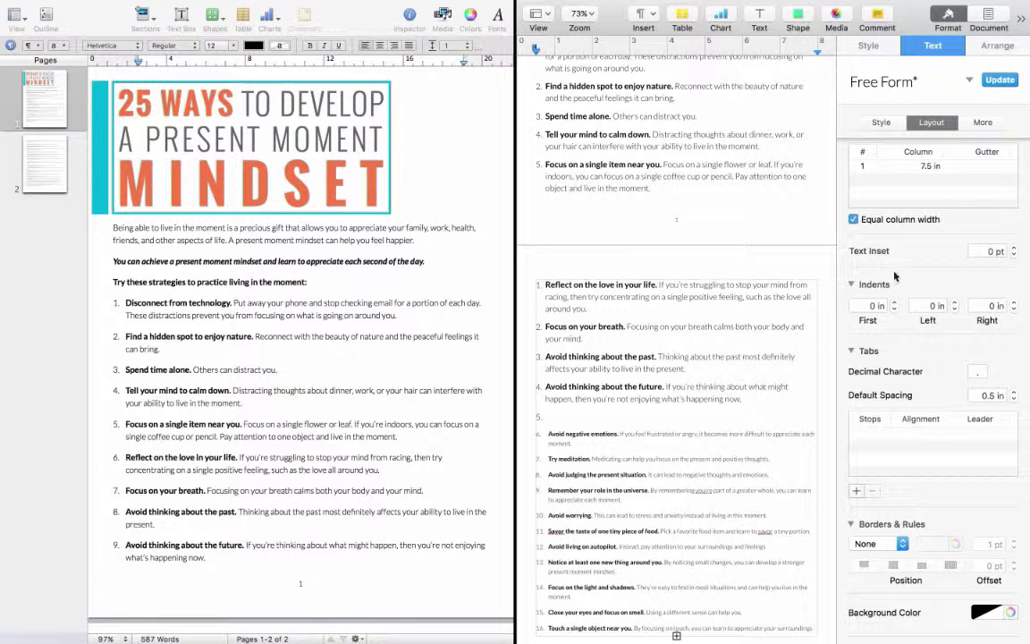
- Set the second-page list numbering to start from 6
{"action": "scroll", "coordinate": [894, 276], "scroll_direction": "down", "scroll_amount": 2}
{"action": "scroll", "coordinate": [881, 274], "scroll_direction": "up", "scroll_amount": 3}
{"action": "left_click", "coordinate": [881, 121]}
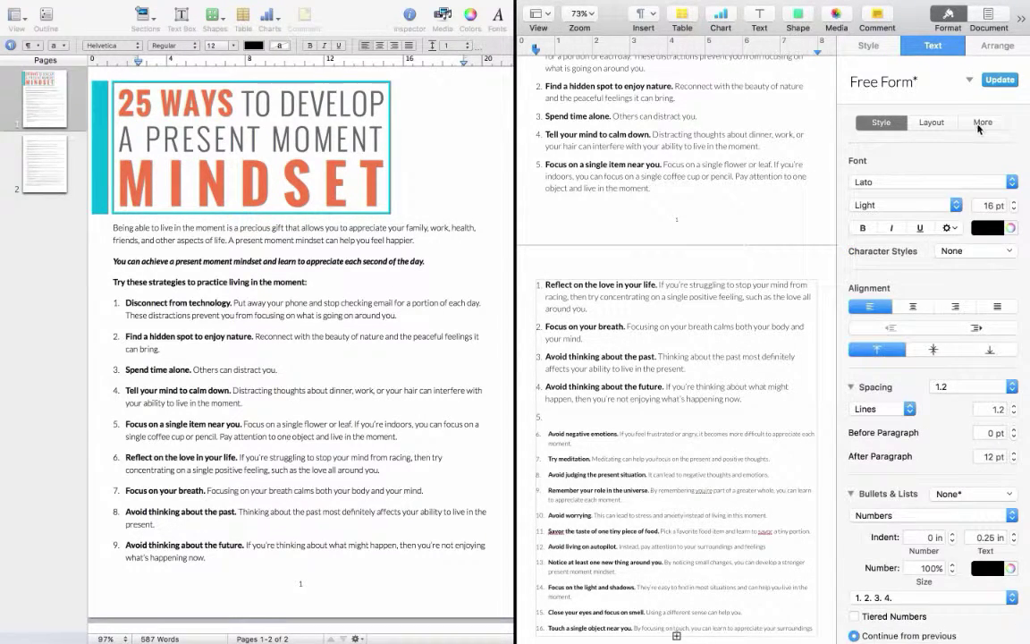
{"action": "scroll", "coordinate": [930, 358], "scroll_direction": "down", "scroll_amount": 2}
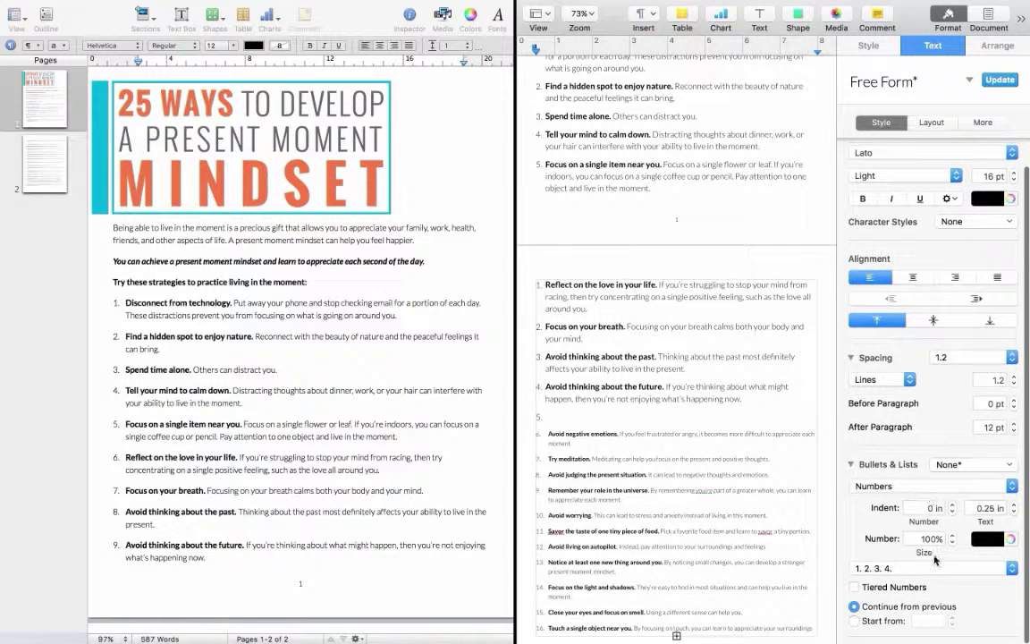
{"action": "left_click", "coordinate": [878, 623]}
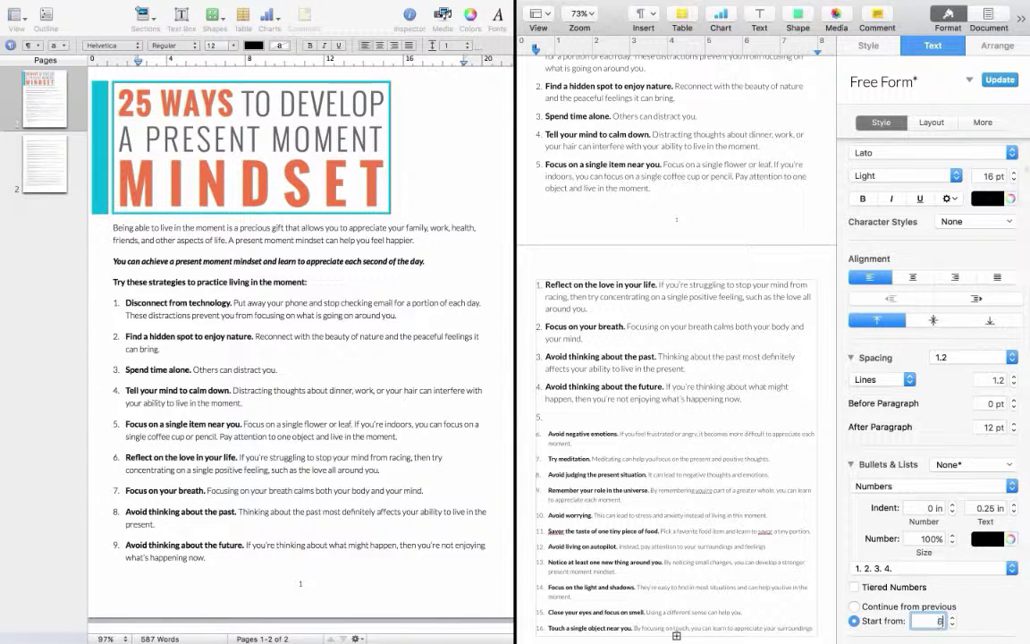
{"action": "key", "text": "Return"}
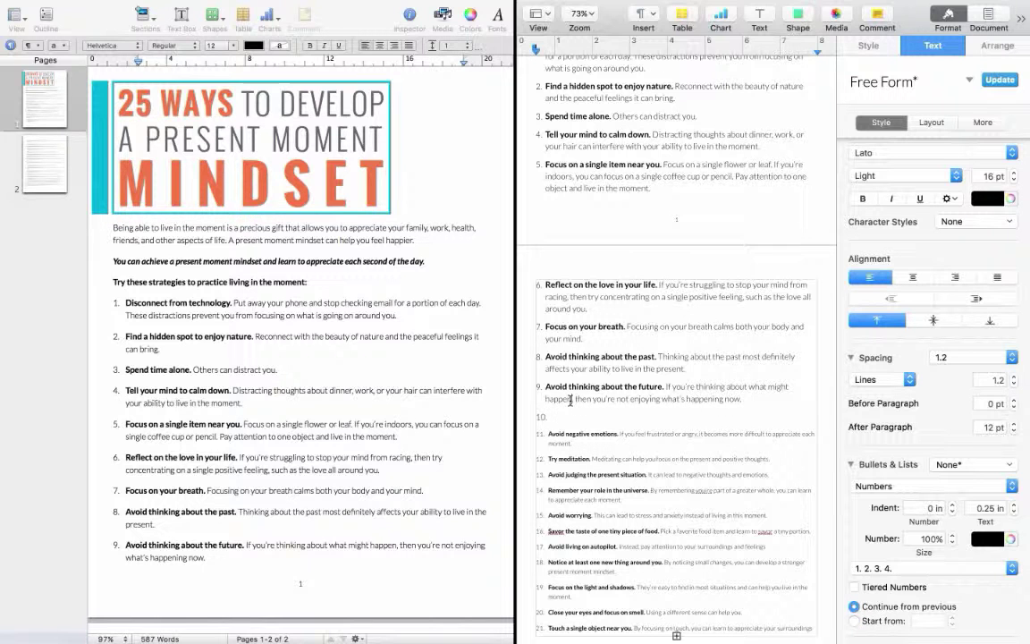
- Set the font size of the second-page text from empty item 10 to the end to 16 pt
{"action": "scroll", "coordinate": [899, 207], "scroll_direction": "up", "scroll_amount": 2}
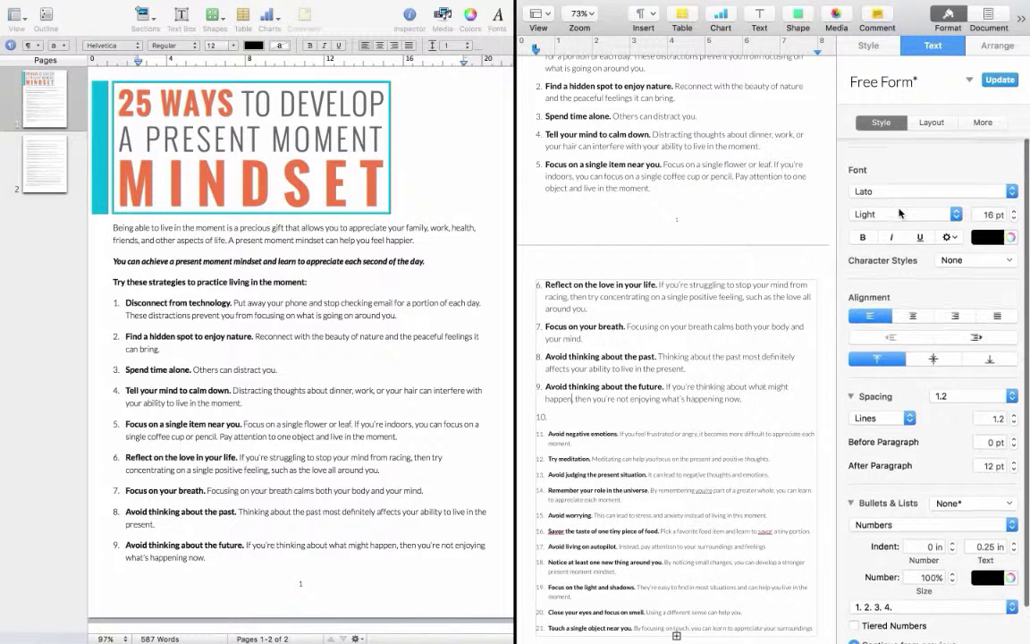
{"action": "left_click", "coordinate": [563, 422]}
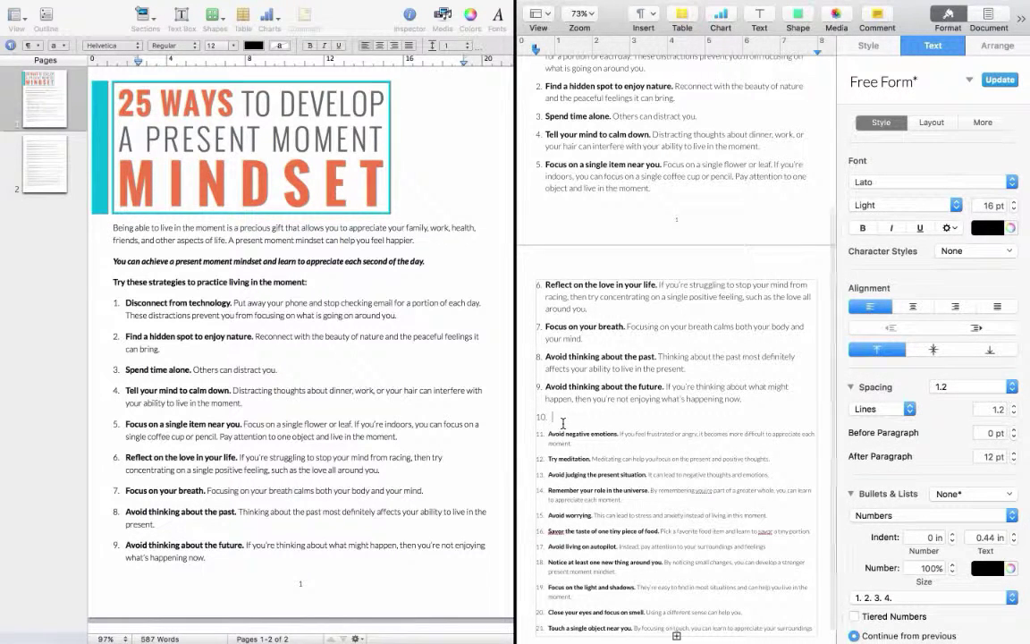
{"action": "key", "text": "super+shift+Down"}
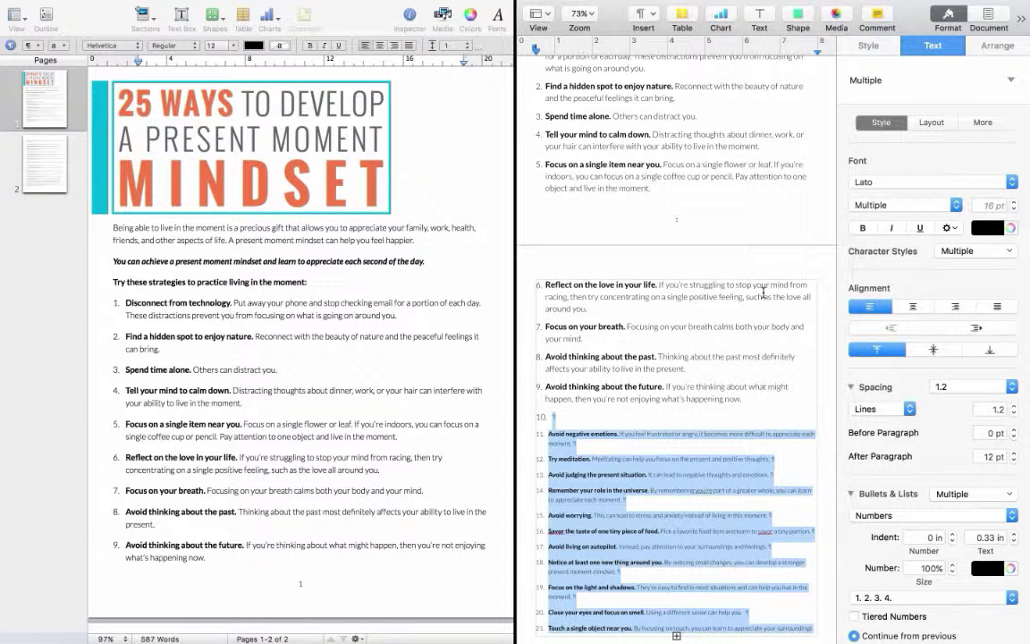
{"action": "left_click", "coordinate": [995, 205]}
{"action": "left_click_drag", "start_coordinate": [995, 205], "coordinate": [962, 217]}
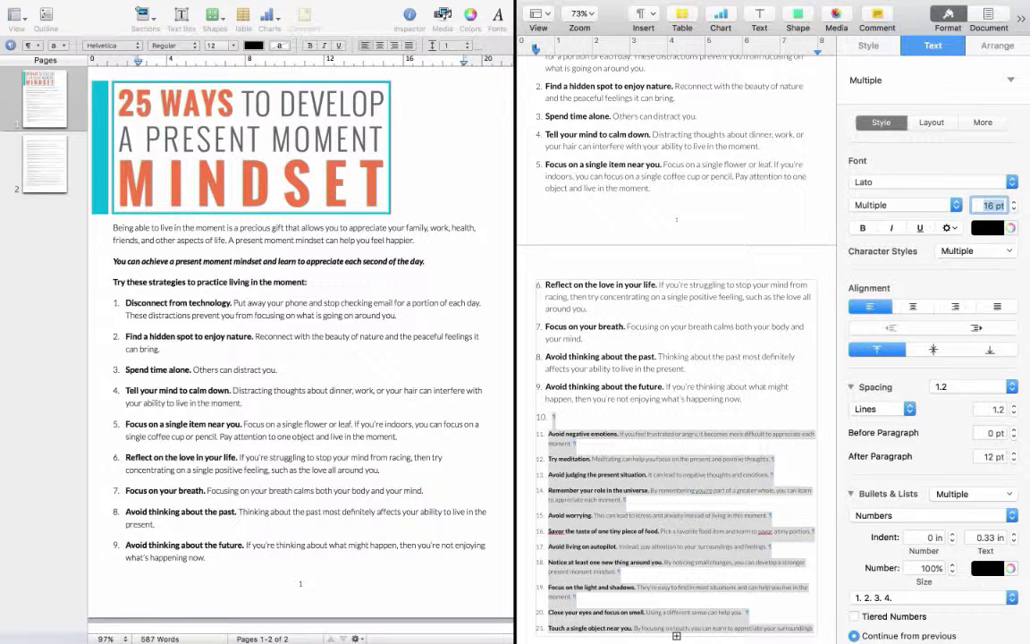
{"action": "left_click", "coordinate": [988, 207]}
{"action": "left_click", "coordinate": [992, 205]}
{"action": "key", "text": "Return"}
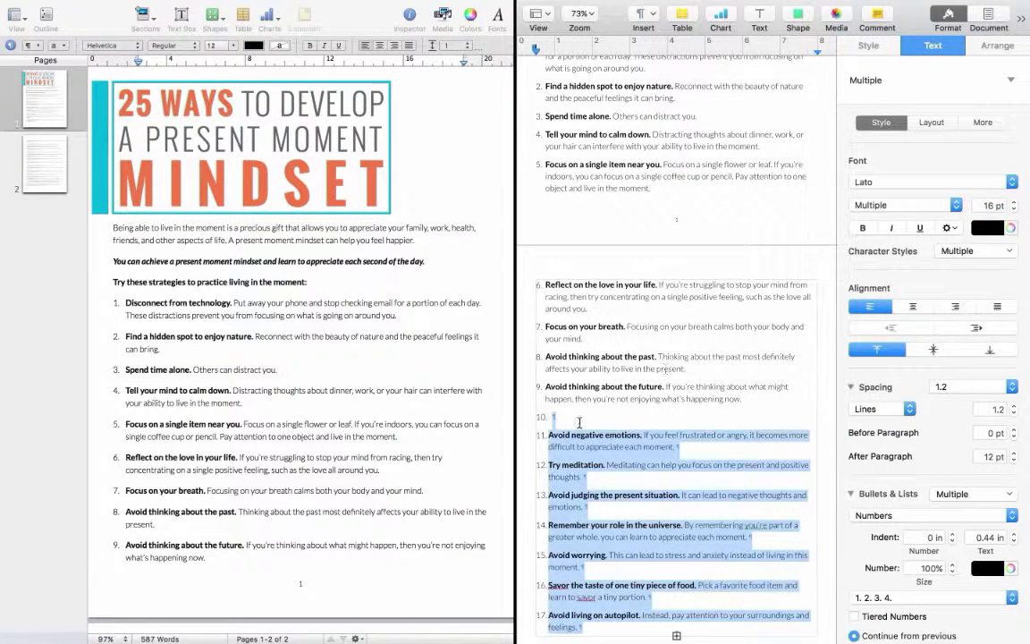
- Remove the empty list item between "Avoid thinking about the future" and "Avoid negative emotions"
{"action": "left_click", "coordinate": [561, 418]}
{"action": "key", "text": "BackSpace"}
{"action": "key", "text": "BackSpace"}
{"action": "scroll", "coordinate": [617, 572], "scroll_direction": "down", "scroll_amount": 1}
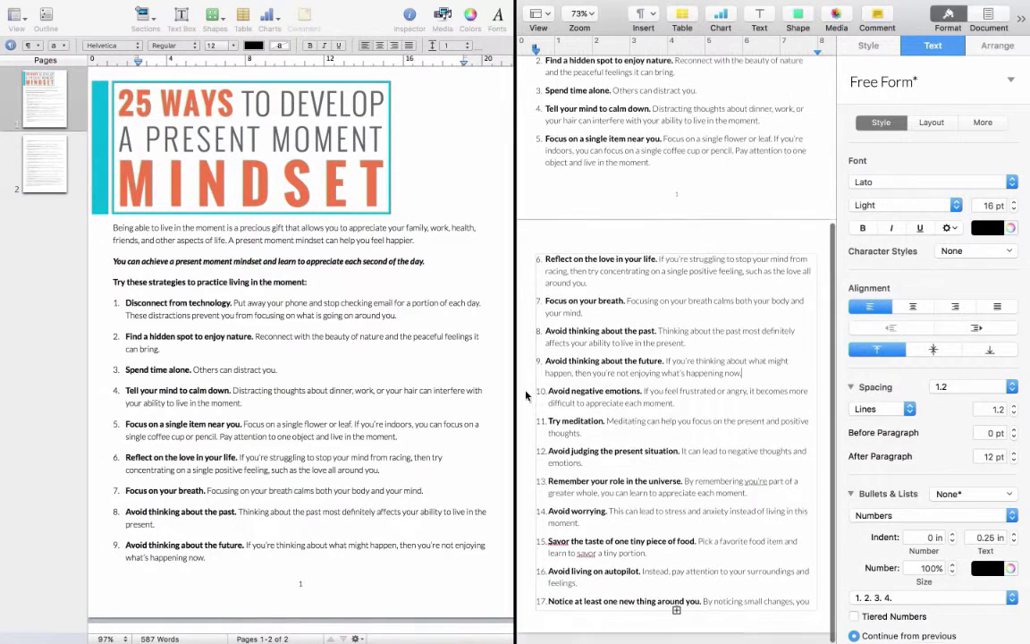
{"action": "mouse_move", "coordinate": [595, 12]}
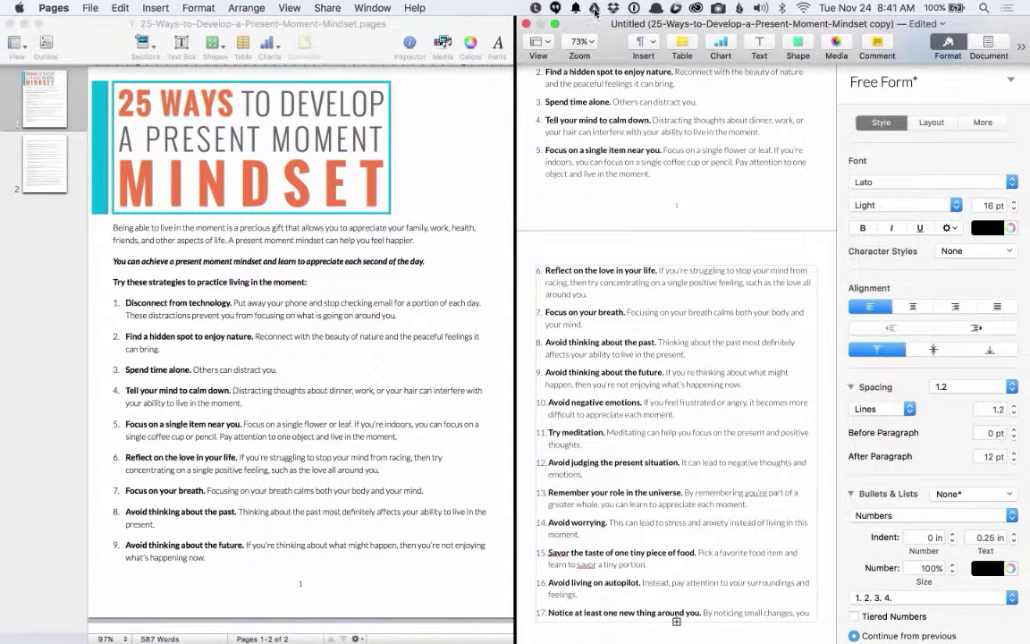
{"action": "left_click", "coordinate": [153, 7]}
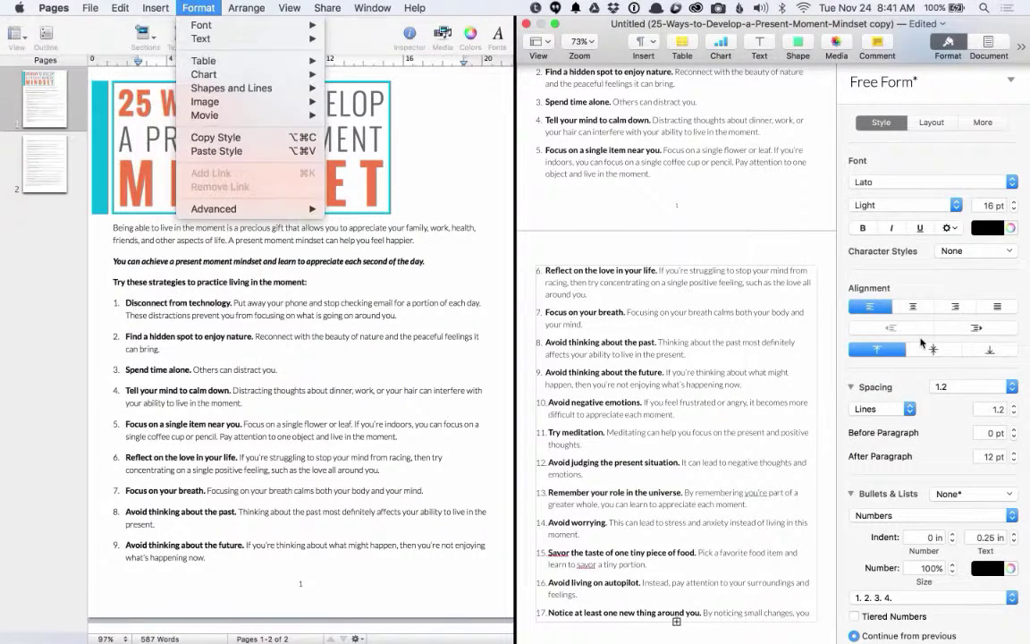
{"action": "left_click", "coordinate": [920, 344]}
{"action": "scroll", "coordinate": [924, 412], "scroll_direction": "down", "scroll_amount": 2}
{"action": "left_click", "coordinate": [823, 555]}
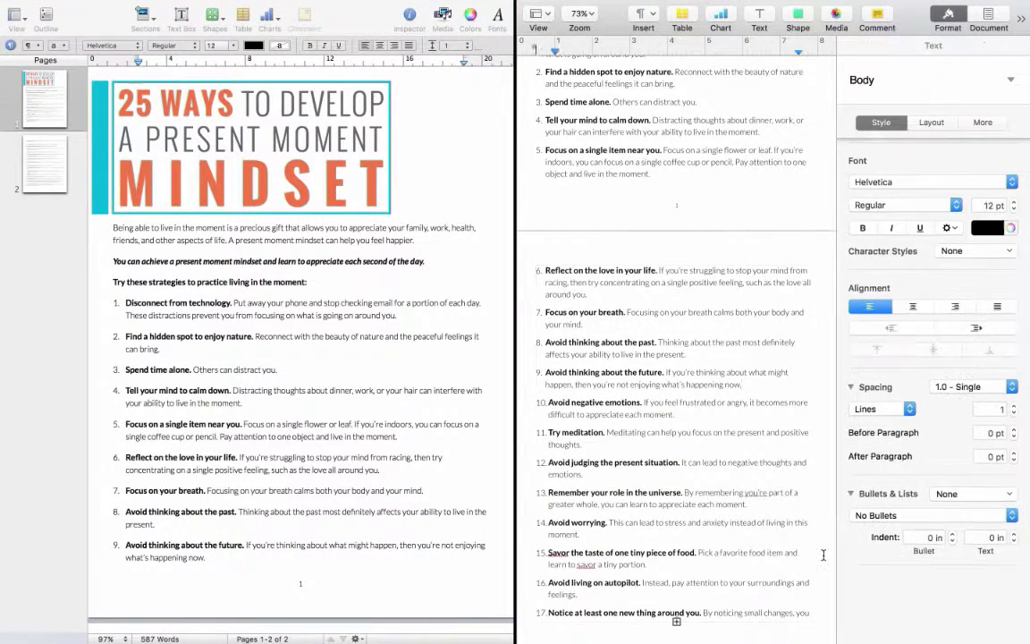
{"action": "scroll", "coordinate": [823, 559], "scroll_direction": "down", "scroll_amount": 2}
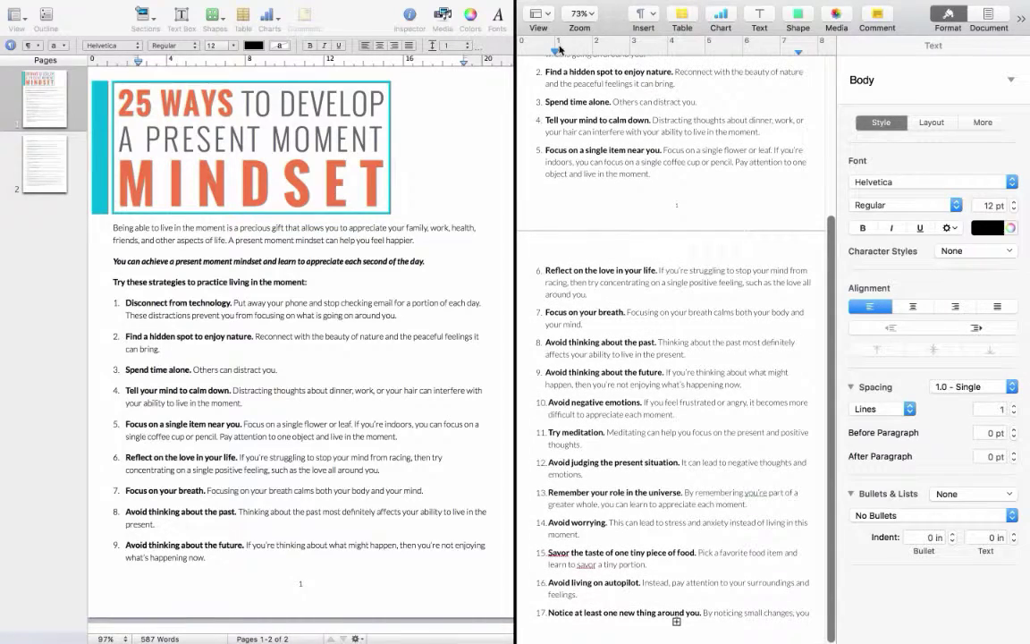
- Show the page thumbnails in the document copy and select page 2
{"action": "left_click", "coordinate": [537, 18]}
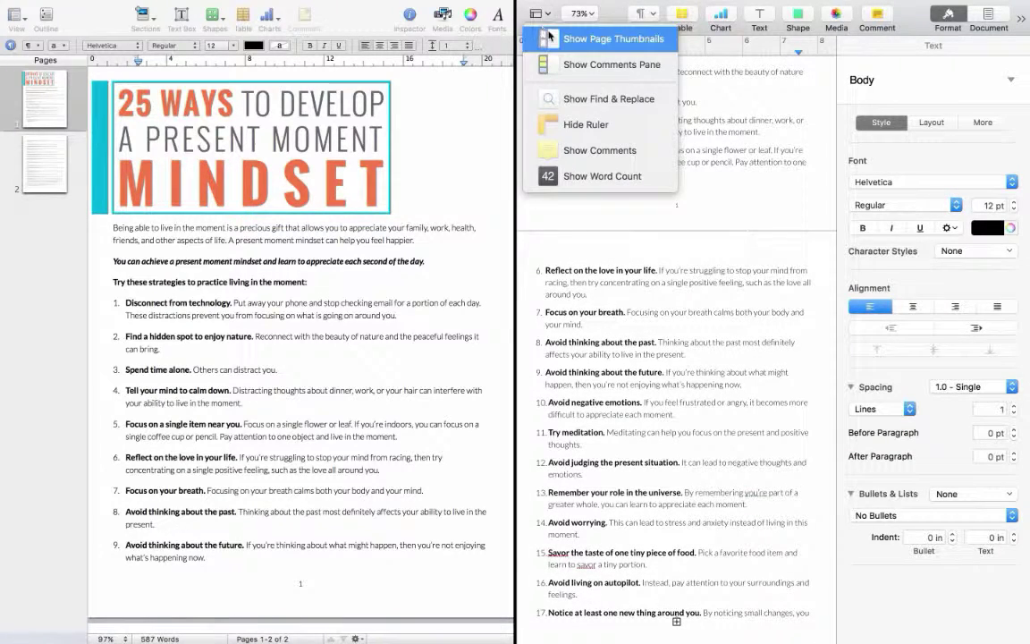
{"action": "left_click", "coordinate": [550, 37]}
{"action": "left_click", "coordinate": [571, 271]}
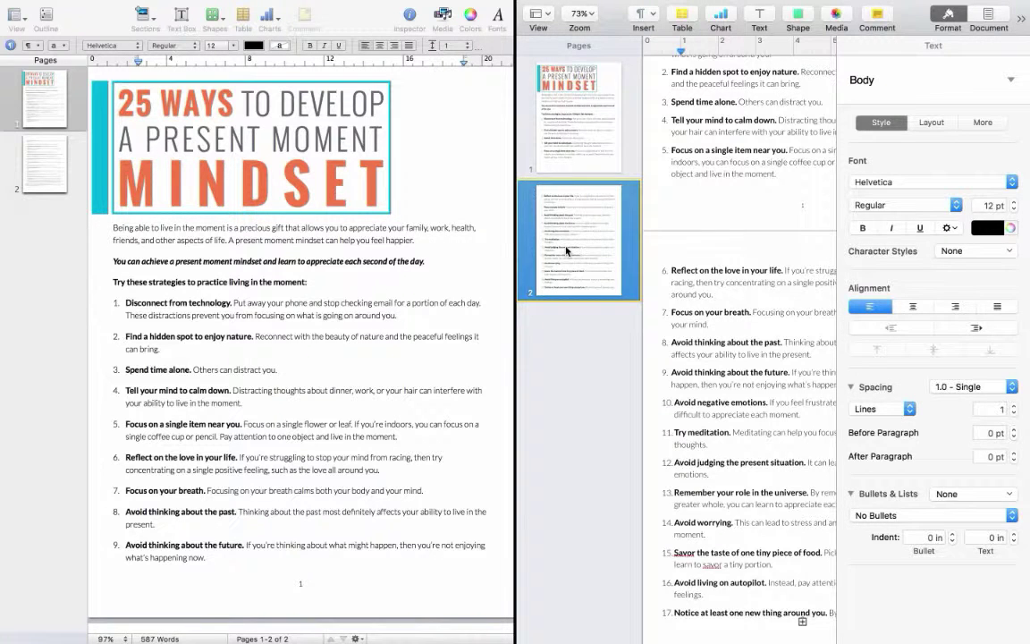
- Try duplicating page 2 from its thumbnail, undoing and redoing the duplication
{"action": "key", "text": "super+d"}
{"action": "key", "text": "super+z"}
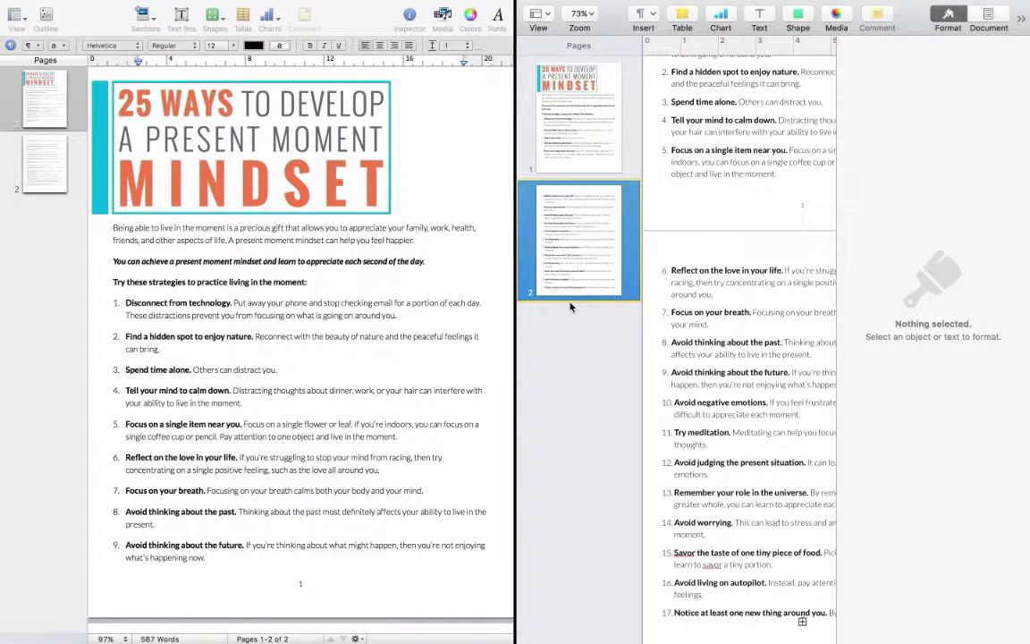
{"action": "key", "text": "super+shift+z"}
{"action": "scroll", "coordinate": [588, 405], "scroll_direction": "up", "scroll_amount": 1}
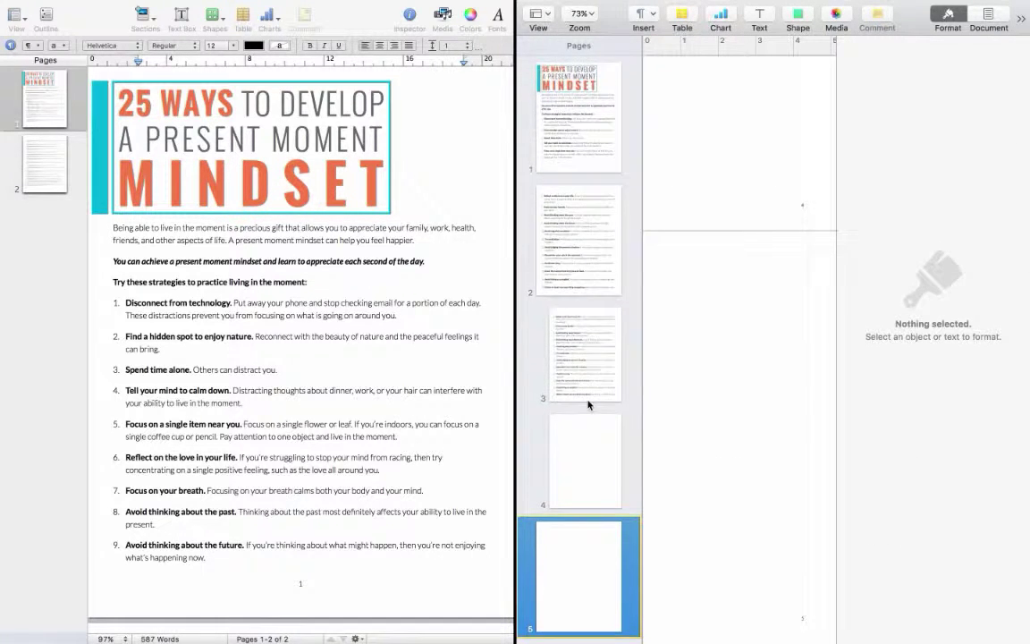
- Check the duplicated pages in the thumbnails and remove the extra pages after page 2
{"action": "left_click", "coordinate": [588, 498]}
{"action": "left_click", "coordinate": [573, 556]}
{"action": "left_click", "coordinate": [579, 353]}
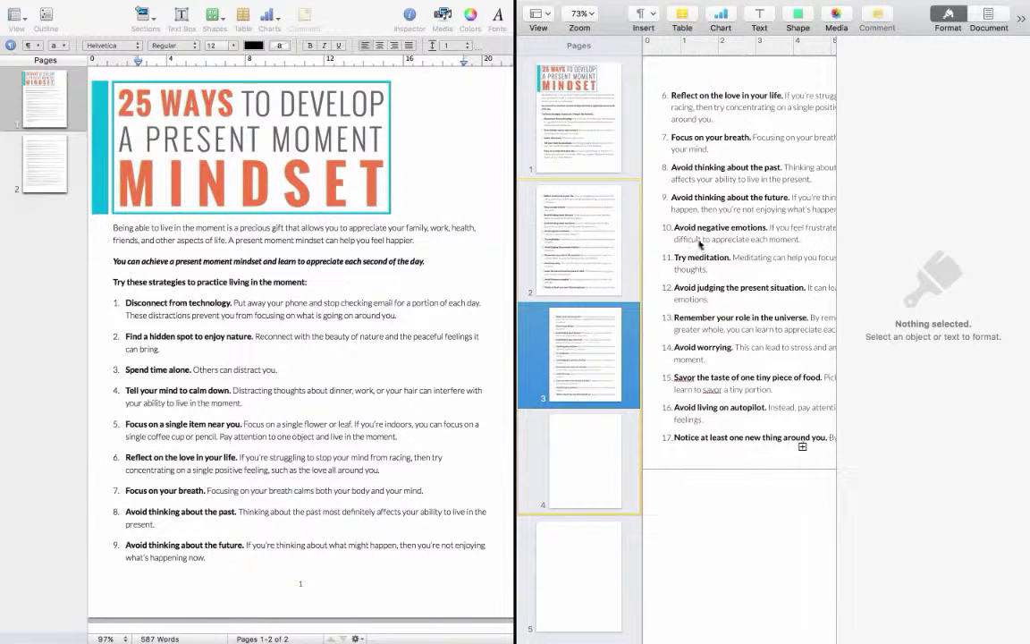
{"action": "scroll", "coordinate": [699, 245], "scroll_direction": "down", "scroll_amount": 1}
{"action": "left_click", "coordinate": [583, 168]}
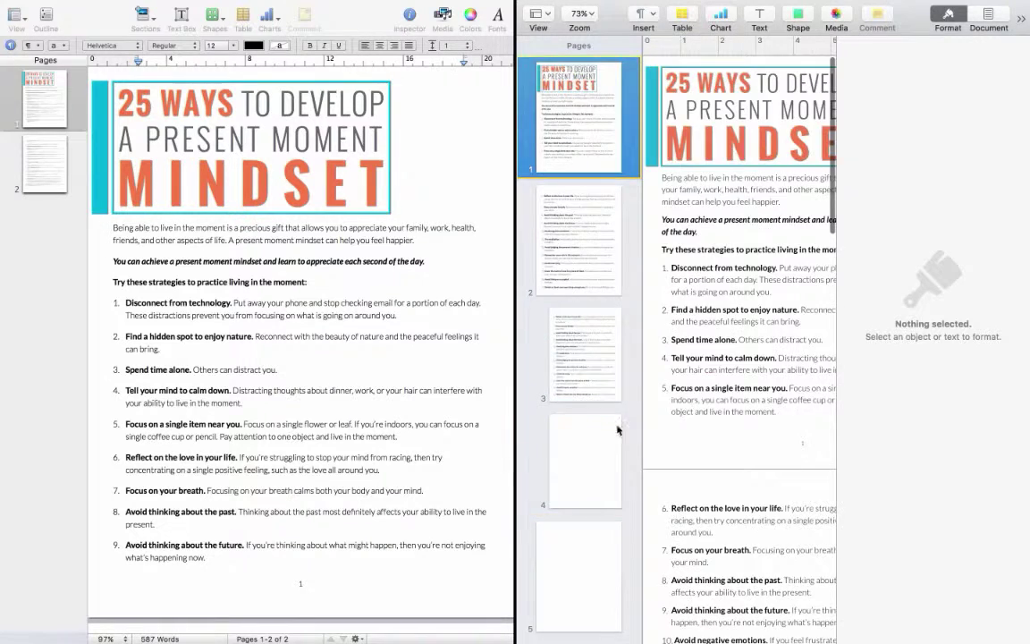
{"action": "left_click", "coordinate": [619, 431]}
{"action": "key", "text": "Delete"}
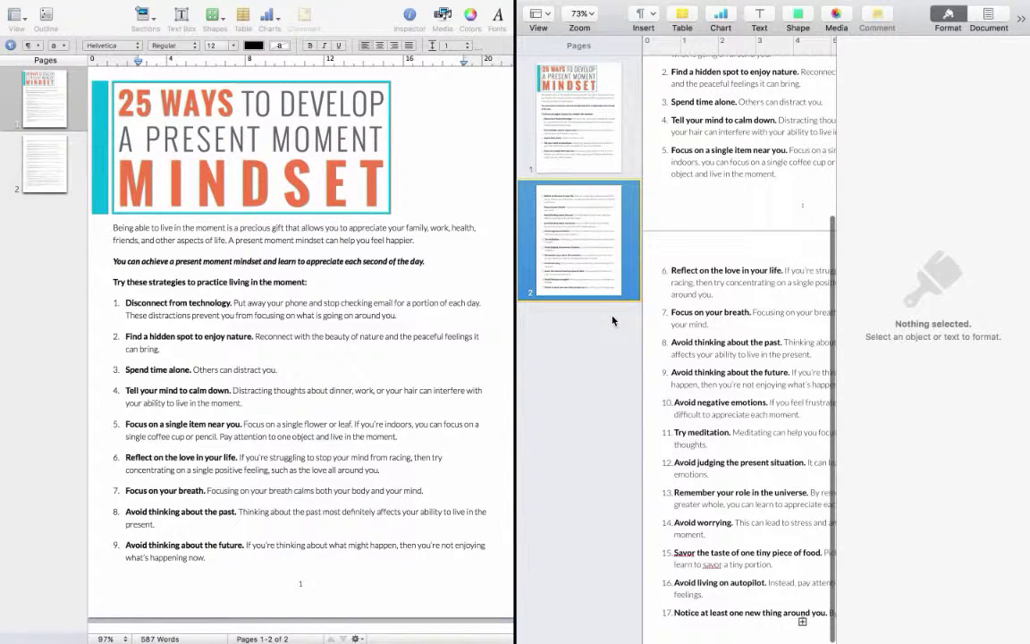
- Select the second-page body text box and hide the page thumbnails
{"action": "left_click", "coordinate": [635, 15]}
{"action": "left_click", "coordinate": [731, 313]}
{"action": "left_click", "coordinate": [732, 313]}
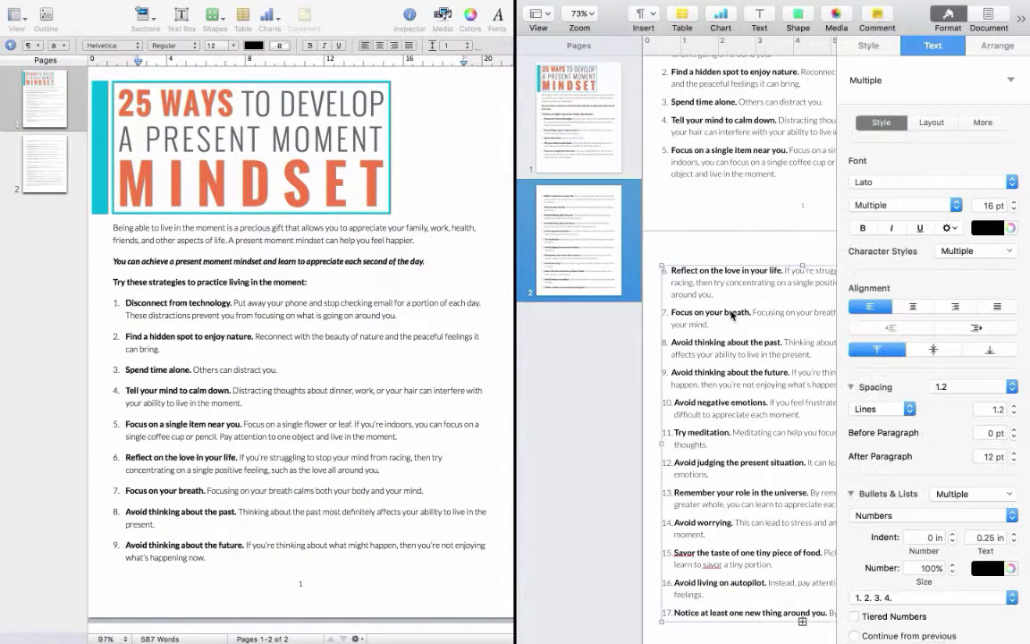
{"action": "left_click", "coordinate": [697, 249]}
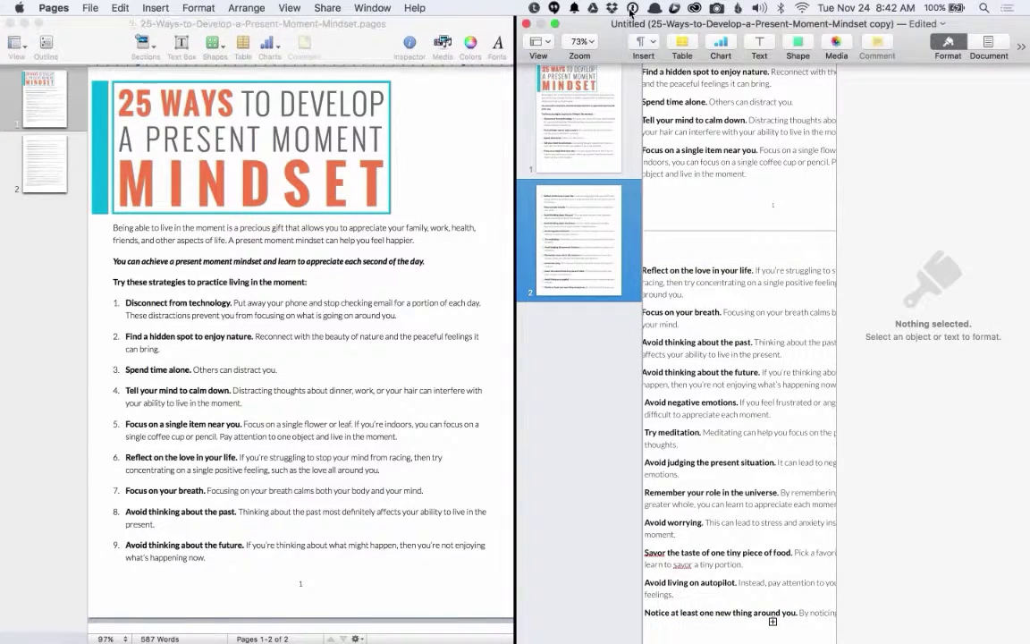
{"action": "left_click", "coordinate": [723, 368]}
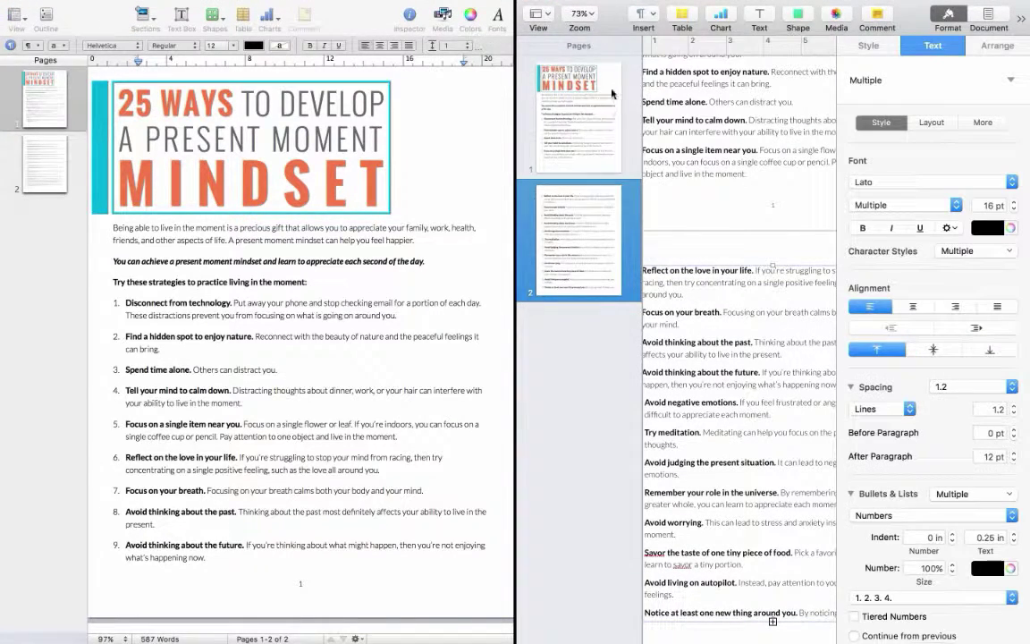
{"action": "left_click", "coordinate": [541, 17]}
{"action": "left_click", "coordinate": [590, 39]}
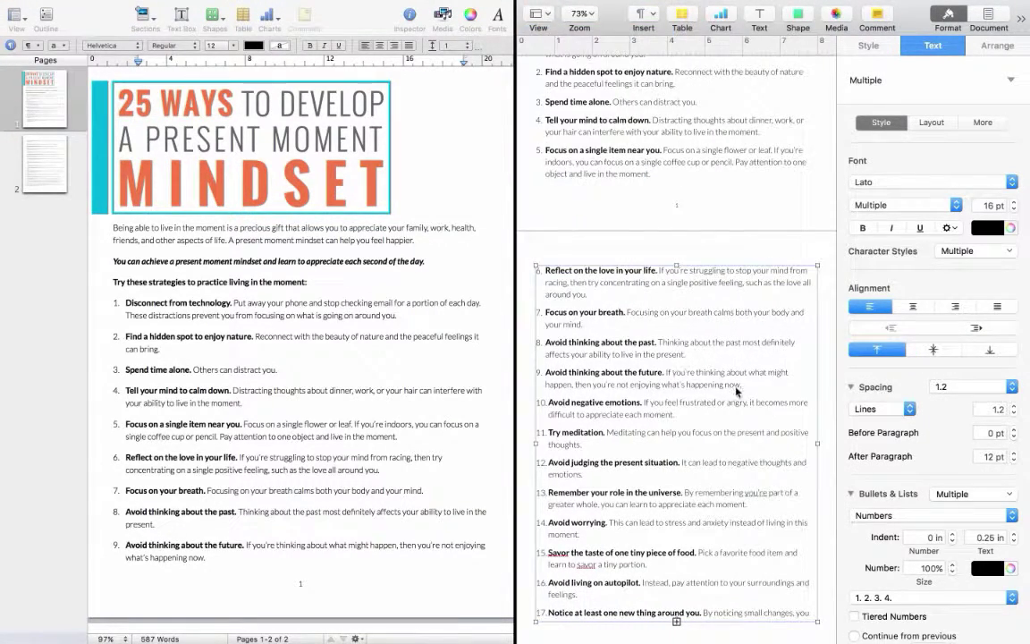
- Check the insert options for a page break at the second page's header and body text box
{"action": "left_click", "coordinate": [629, 243]}
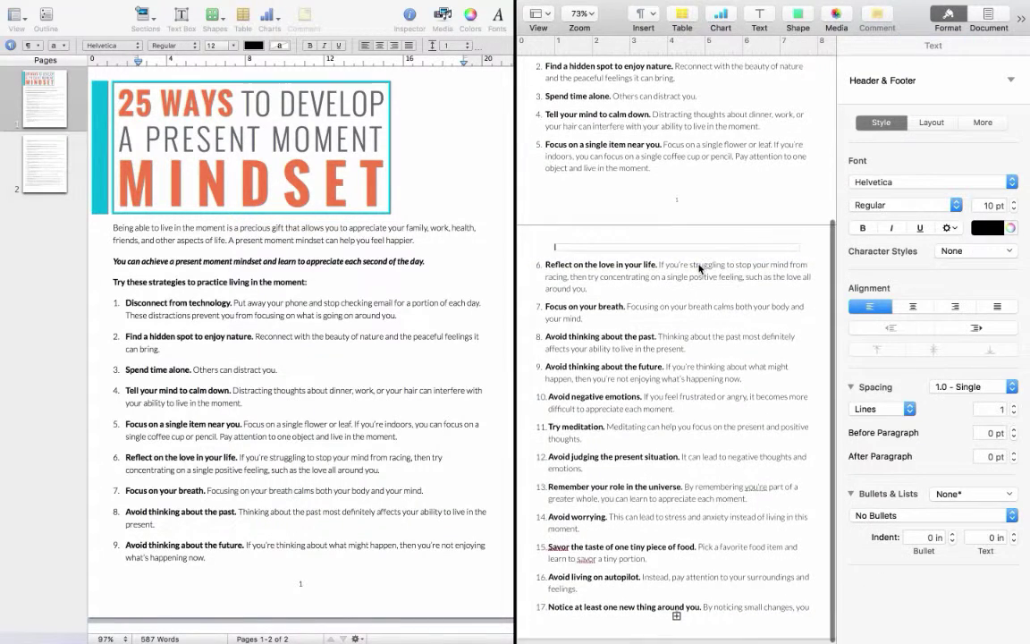
{"action": "left_click", "coordinate": [643, 41]}
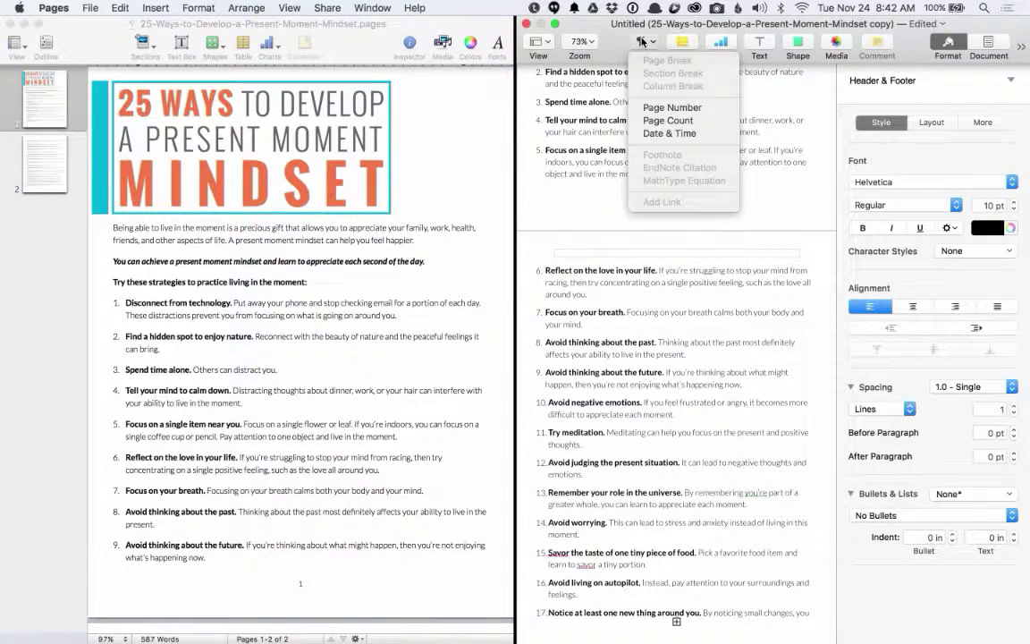
{"action": "left_click", "coordinate": [627, 330]}
{"action": "left_click", "coordinate": [701, 598]}
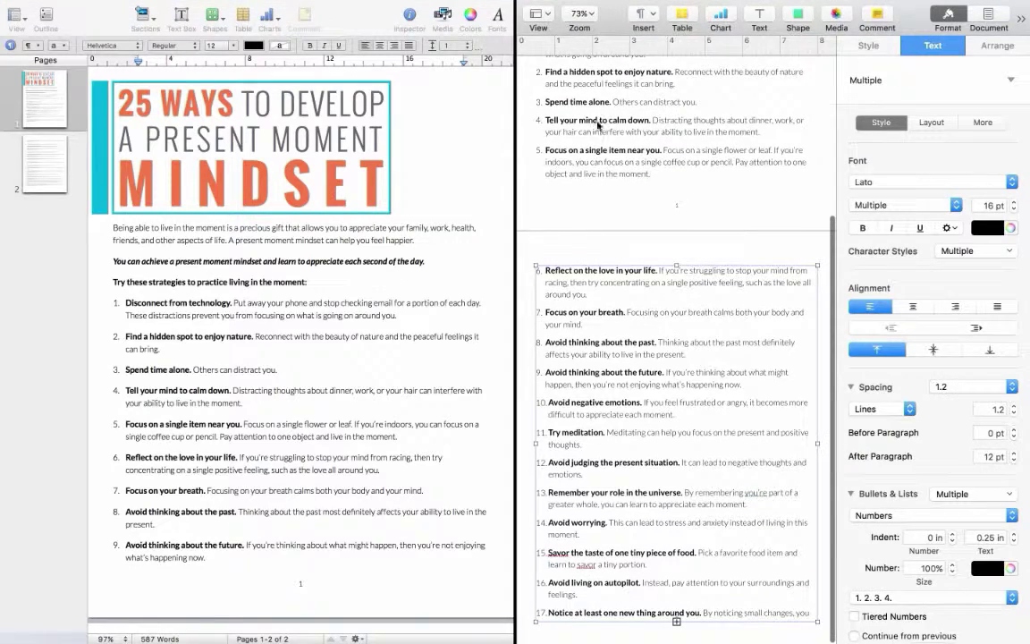
{"action": "left_click", "coordinate": [639, 18]}
{"action": "left_click", "coordinate": [654, 78]}
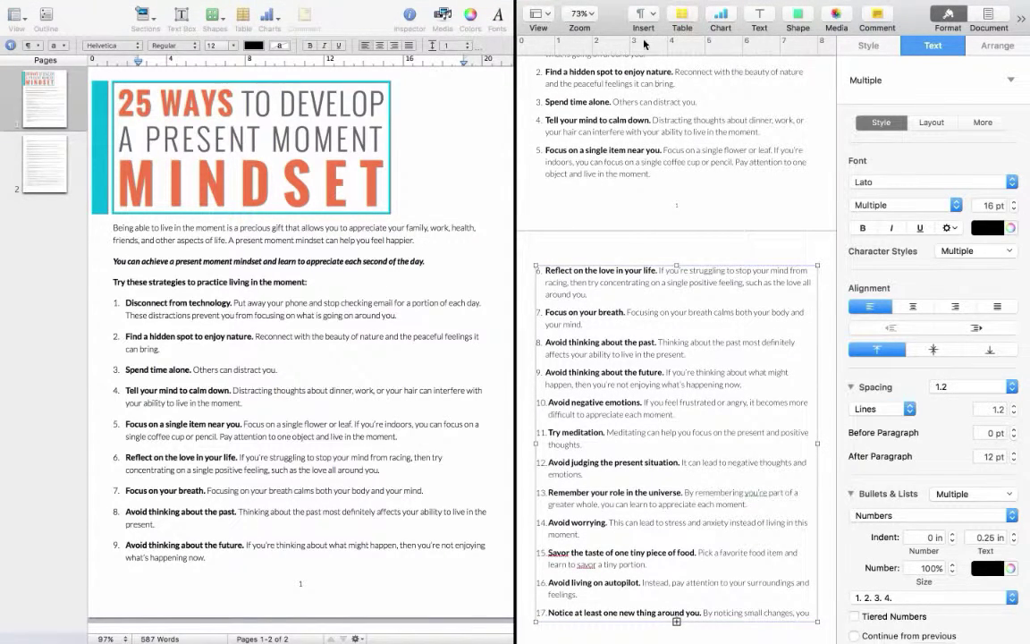
{"action": "left_click", "coordinate": [637, 7]}
{"action": "left_click", "coordinate": [633, 6]}
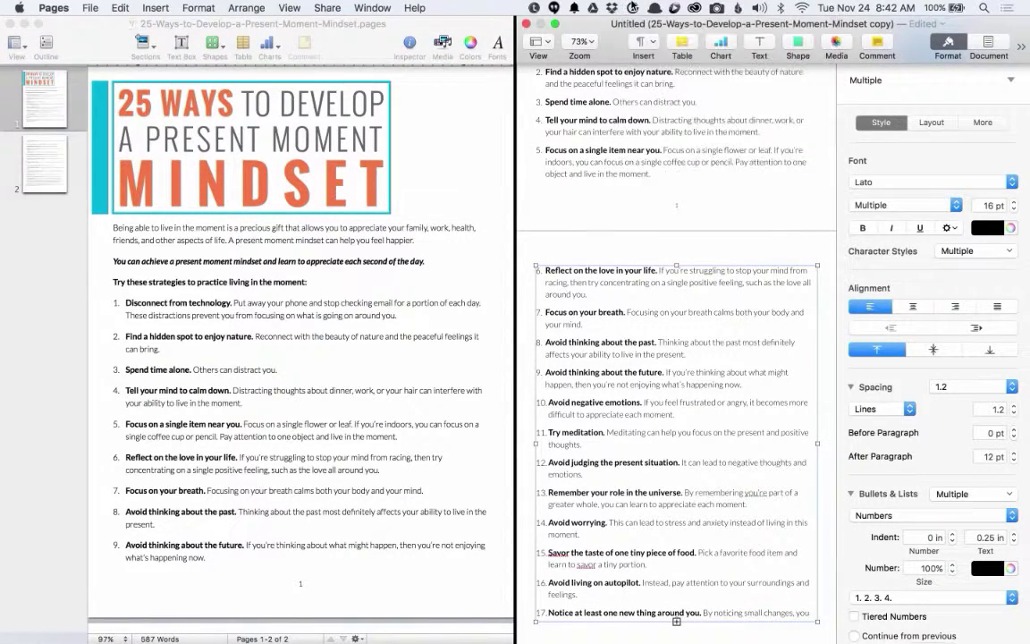
{"action": "left_click", "coordinate": [639, 51]}
{"action": "left_click", "coordinate": [638, 50]}
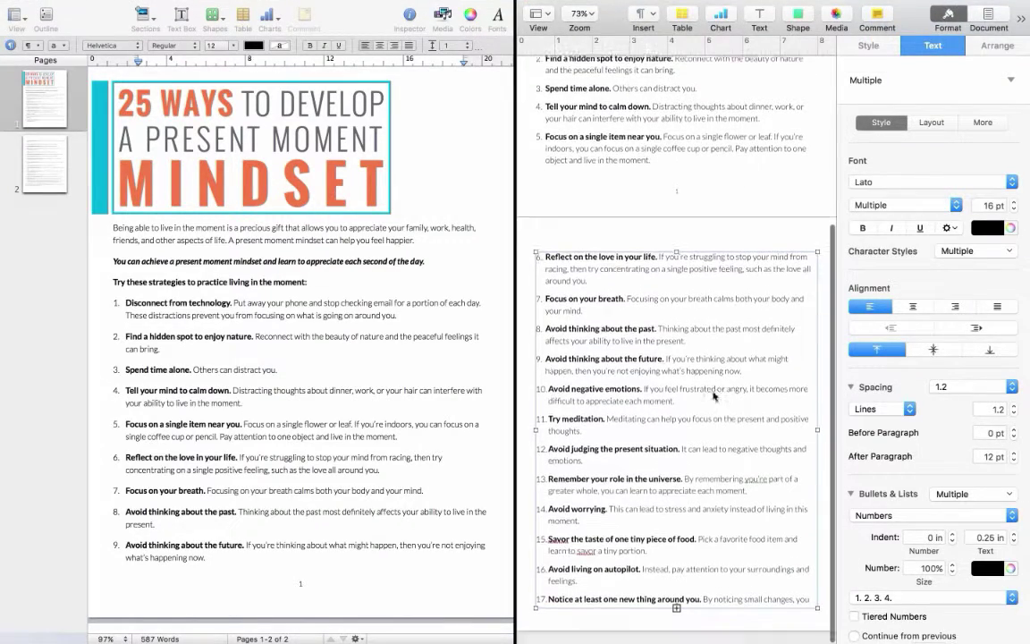
- Add a blank third page after page 2, from the document body outside the second page's text box
{"action": "left_click", "coordinate": [819, 584]}
{"action": "key", "text": "Return"}
{"action": "scroll", "coordinate": [819, 584], "scroll_direction": "down", "scroll_amount": 3}
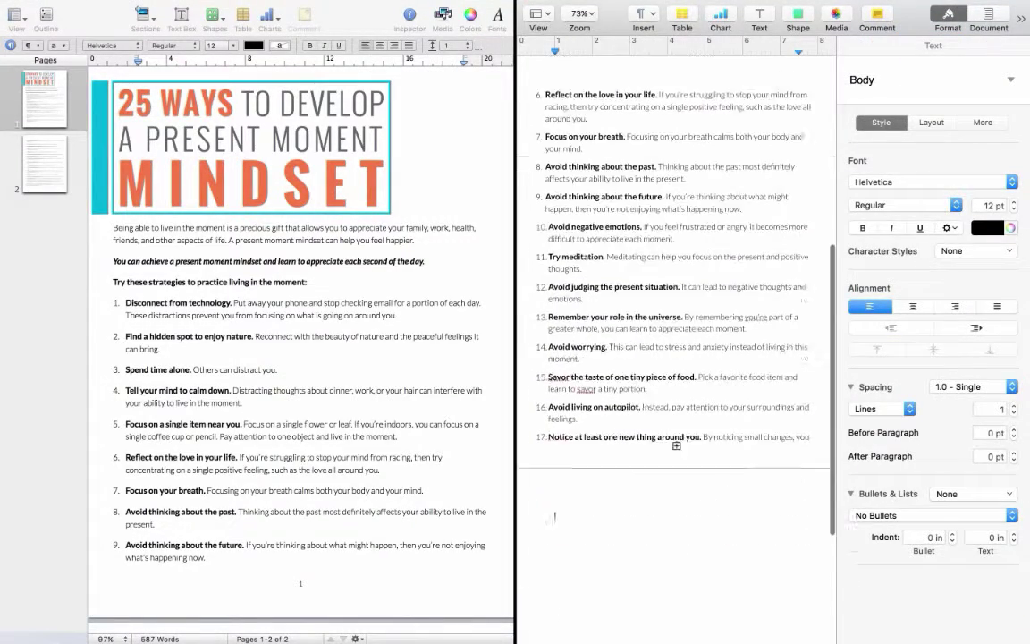
{"action": "scroll", "coordinate": [710, 410], "scroll_direction": "up", "scroll_amount": 4}
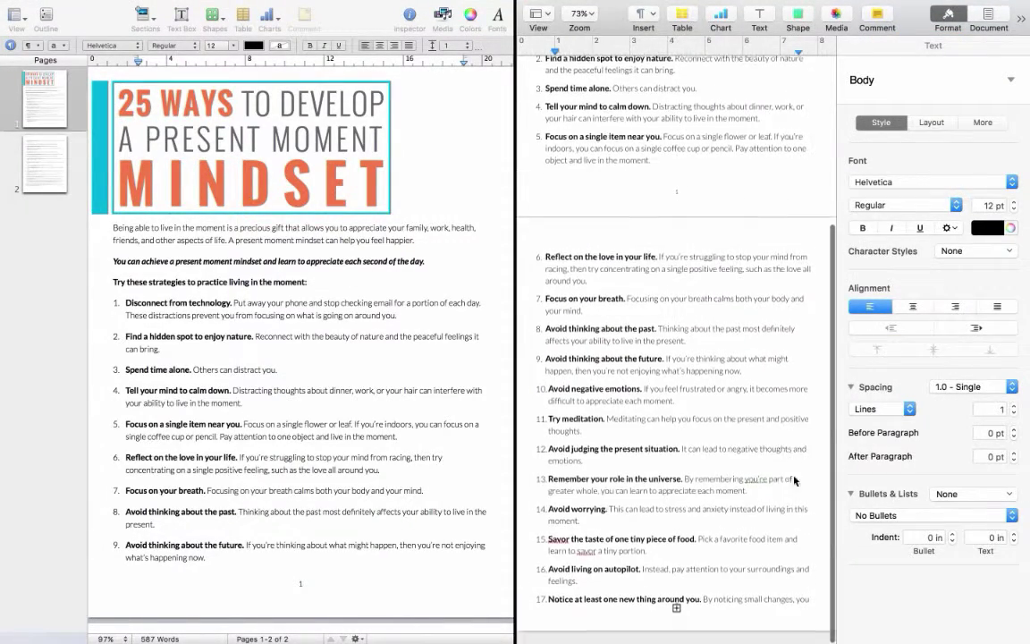
{"action": "left_click", "coordinate": [813, 592]}
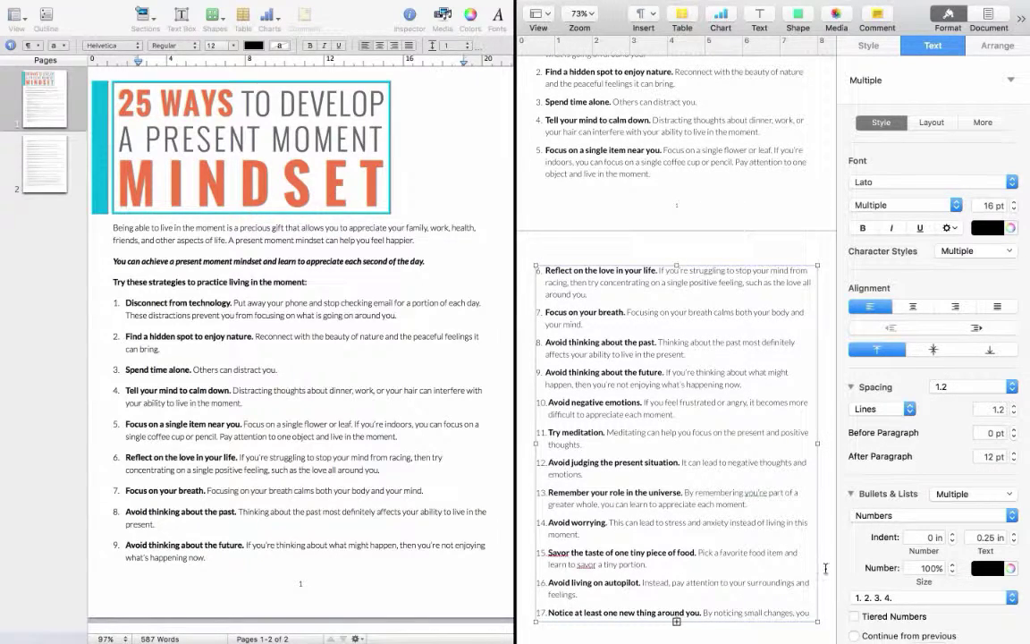
{"action": "scroll", "coordinate": [826, 572], "scroll_direction": "up", "scroll_amount": 1}
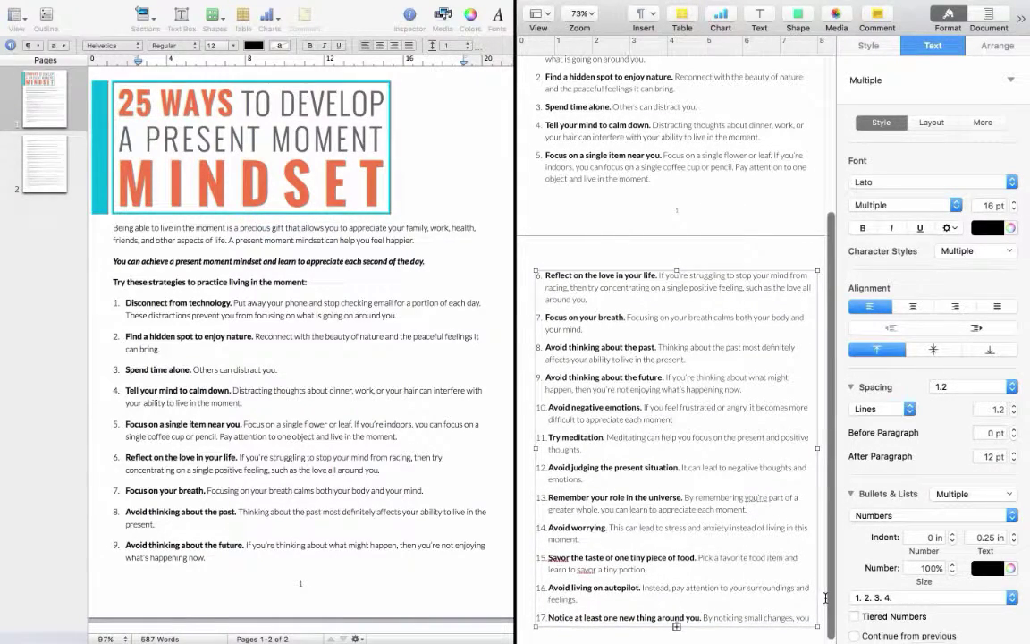
{"action": "left_click", "coordinate": [822, 597]}
{"action": "scroll", "coordinate": [822, 597], "scroll_direction": "down", "scroll_amount": 1}
{"action": "key", "text": "Return"}
{"action": "scroll", "coordinate": [555, 250], "scroll_direction": "up", "scroll_amount": 2}
- Copy the second-page text box onto page 3 and remove the empty page that follows it
{"action": "left_click", "coordinate": [681, 175]}
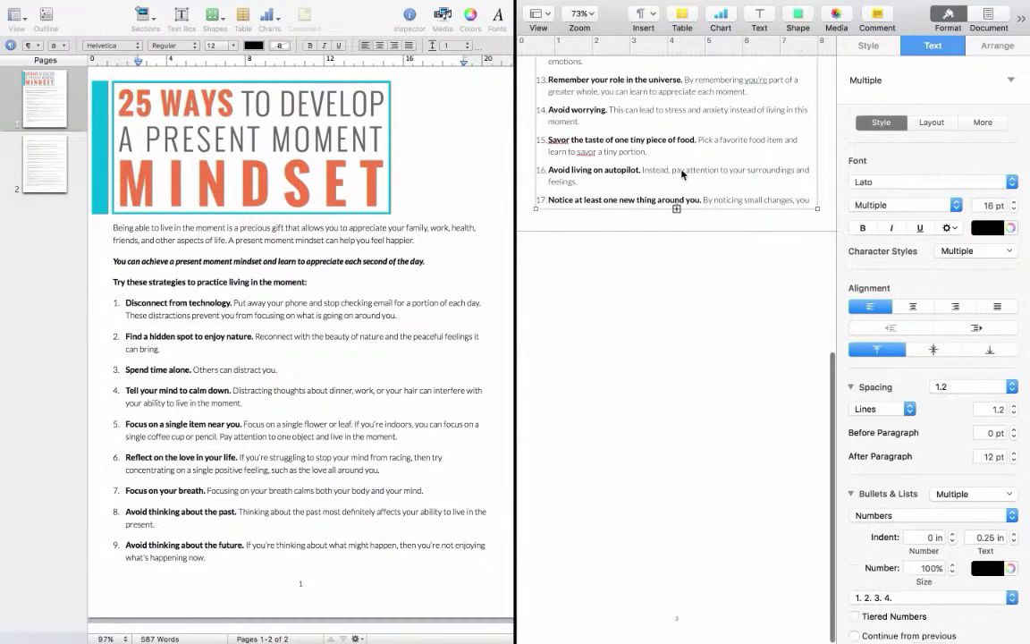
{"action": "key", "text": "super+v"}
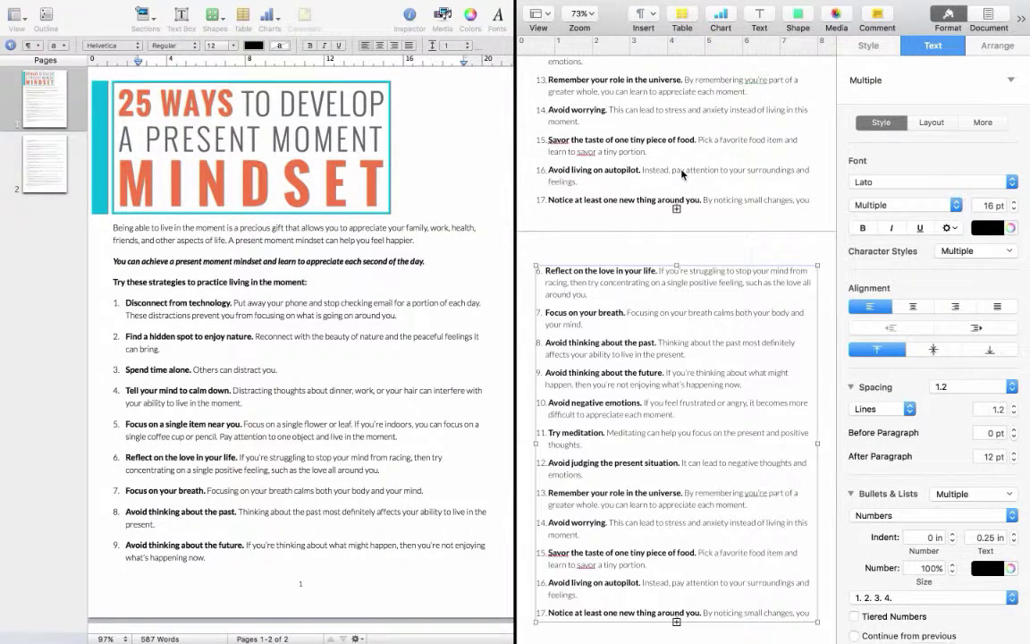
{"action": "scroll", "coordinate": [662, 350], "scroll_direction": "down", "scroll_amount": 3}
{"action": "scroll", "coordinate": [662, 350], "scroll_direction": "down", "scroll_amount": 3}
{"action": "left_click", "coordinate": [639, 446]}
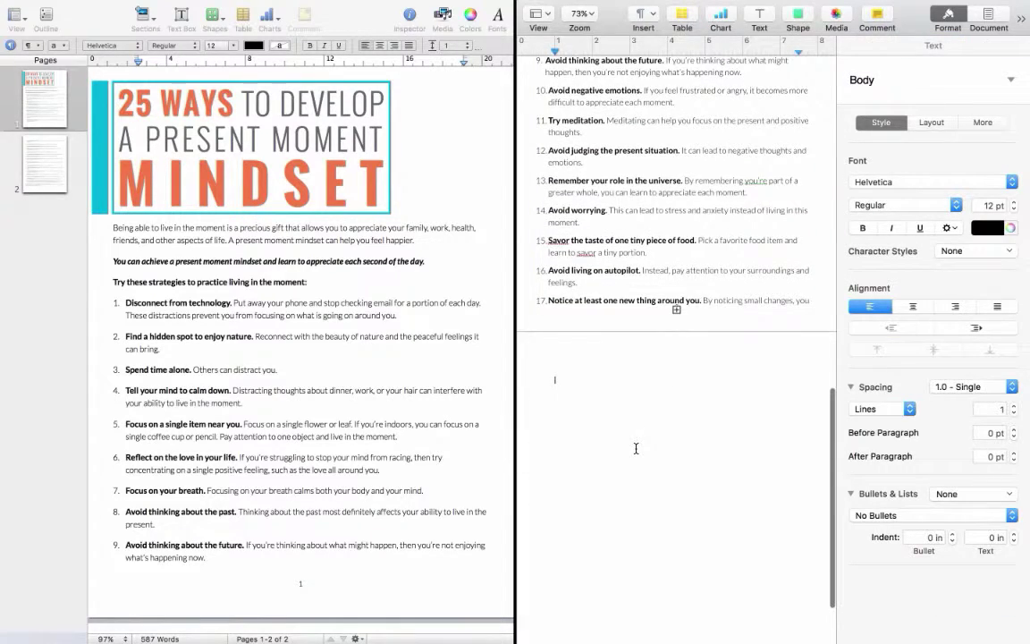
{"action": "key", "text": "BackSpace"}
{"action": "scroll", "coordinate": [616, 306], "scroll_direction": "up", "scroll_amount": 1}
- Clear all the text inside the copied text box on page 3
{"action": "double_click", "coordinate": [617, 355]}
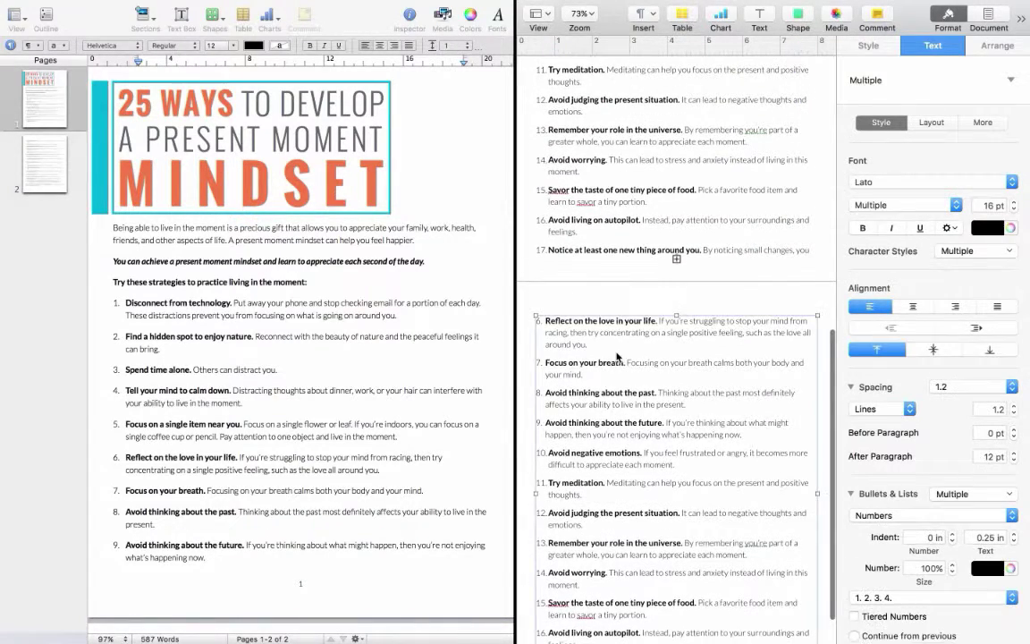
{"action": "key", "text": "super+a"}
{"action": "key", "text": "BackSpace"}
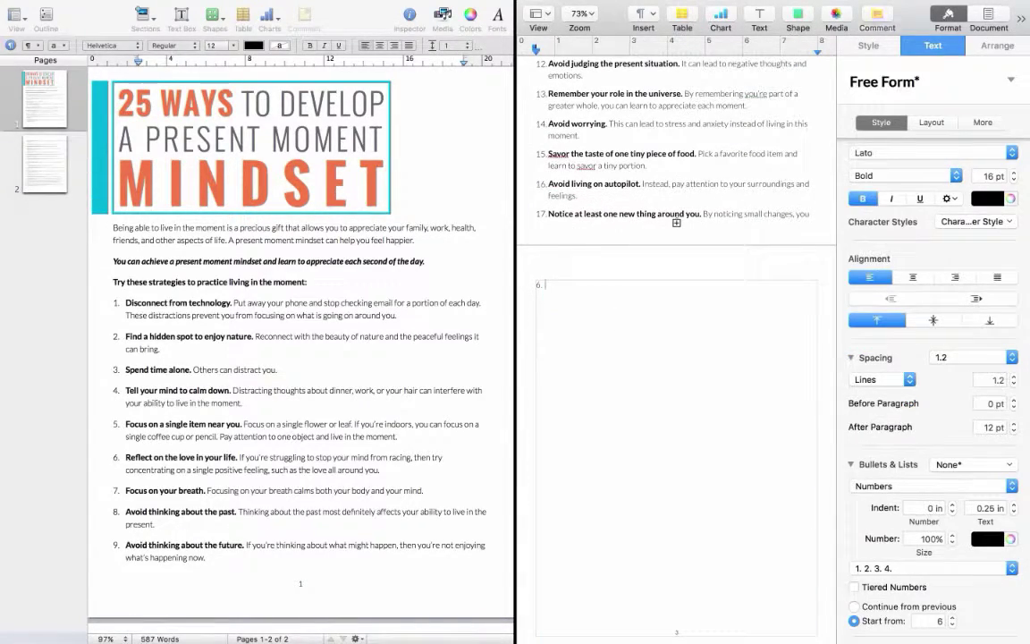
- Cut everything after item 16, Avoid living on autopilot, from the second page's text box
{"action": "left_click", "coordinate": [634, 172]}
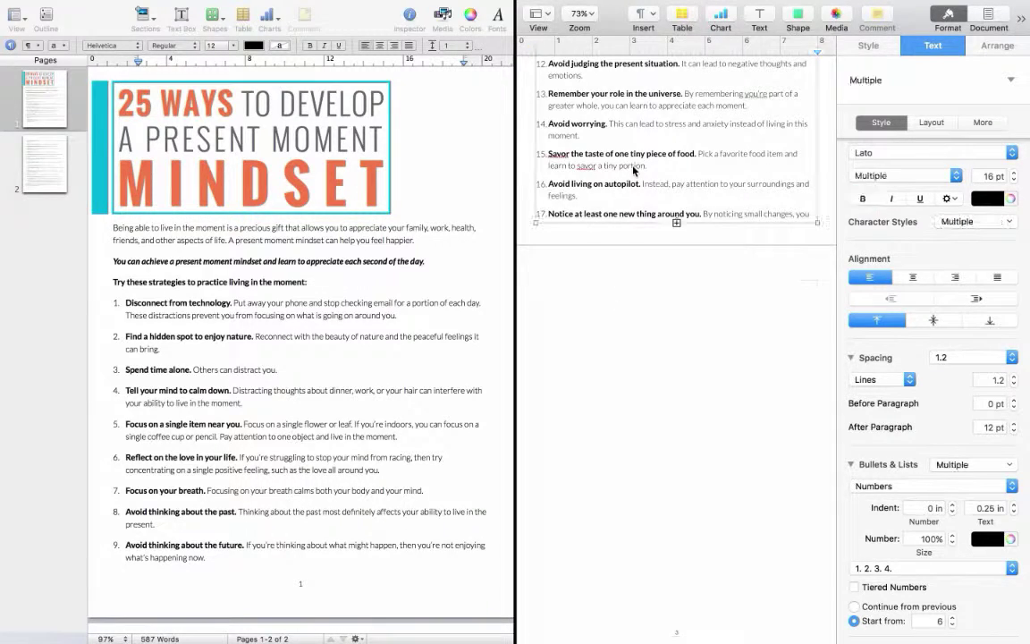
{"action": "scroll", "coordinate": [634, 199], "scroll_direction": "up", "scroll_amount": 8}
{"action": "scroll", "coordinate": [635, 269], "scroll_direction": "down", "scroll_amount": 5}
{"action": "left_click", "coordinate": [658, 333]}
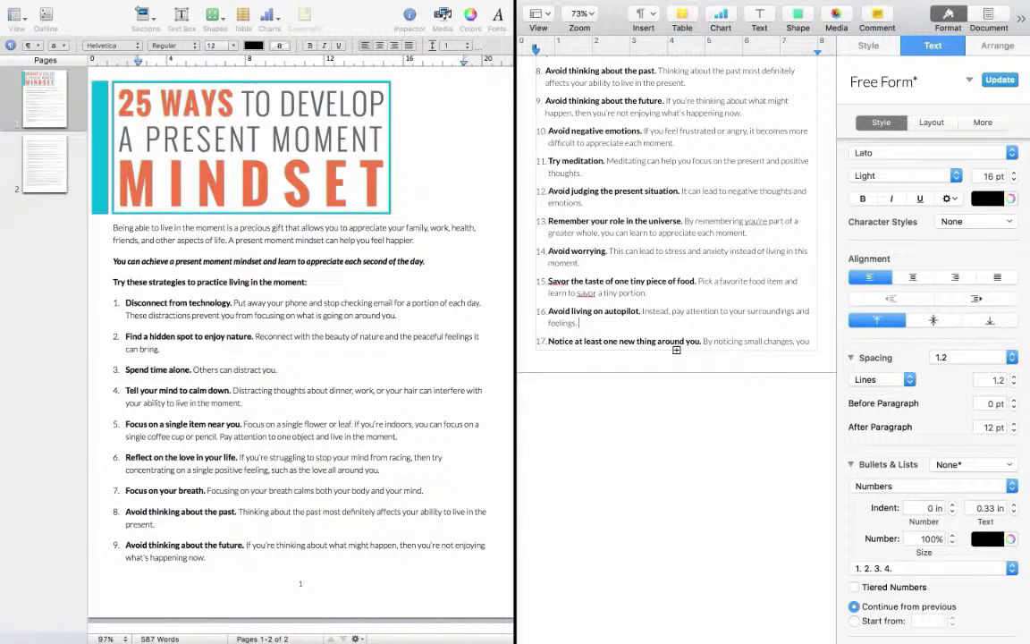
{"action": "key", "text": "shift+super+Down"}
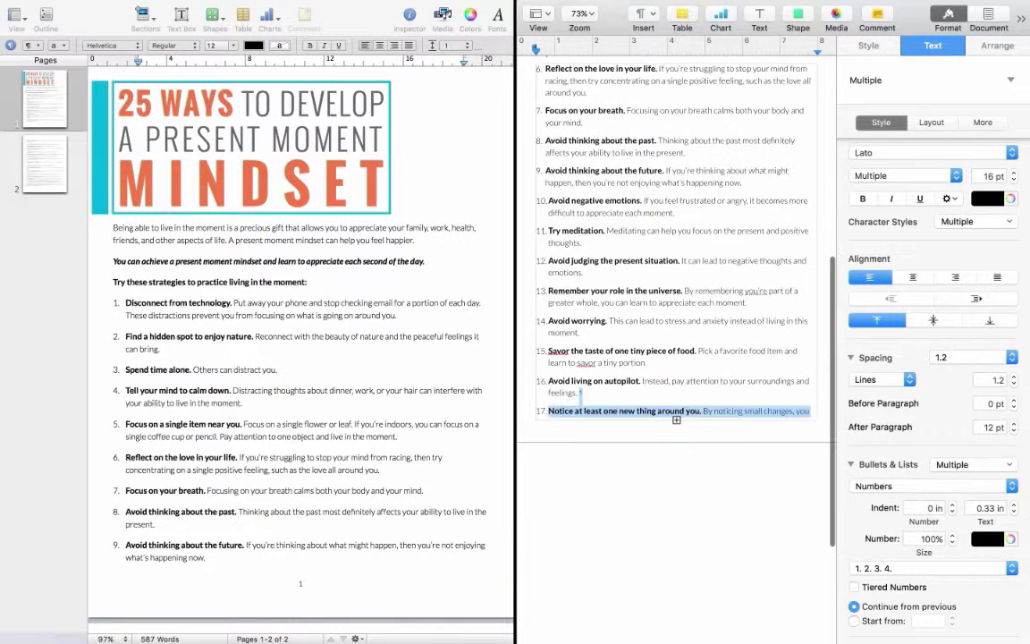
{"action": "key", "text": "BackSpace"}
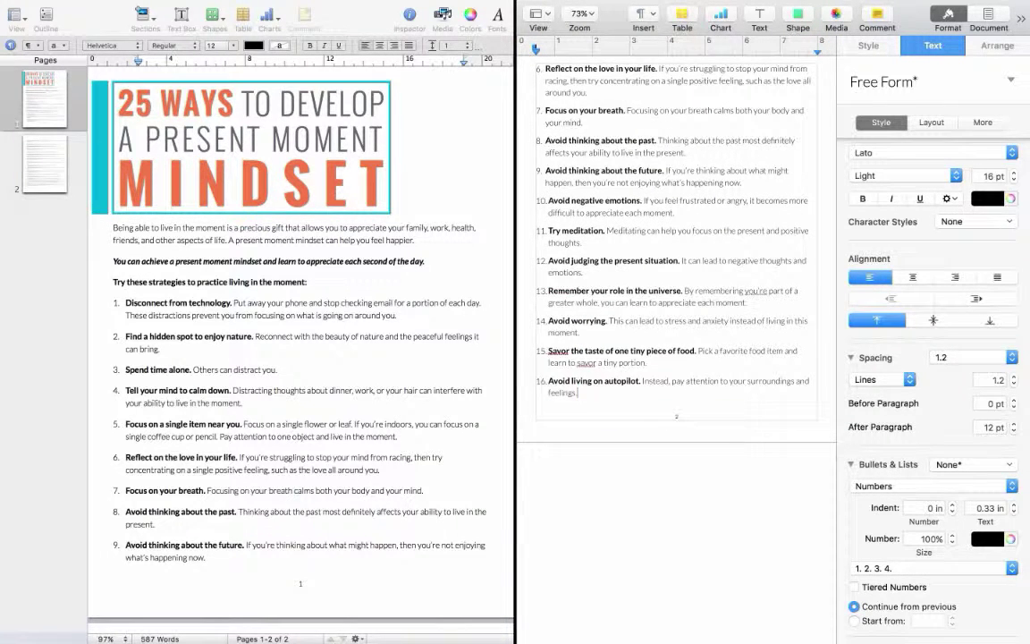
- Paste the cut text, beginning with Notice at least one new thing around you, into the page 3 box and remove its empty first item
{"action": "scroll", "coordinate": [644, 342], "scroll_direction": "down", "scroll_amount": 5}
{"action": "left_click", "coordinate": [614, 407]}
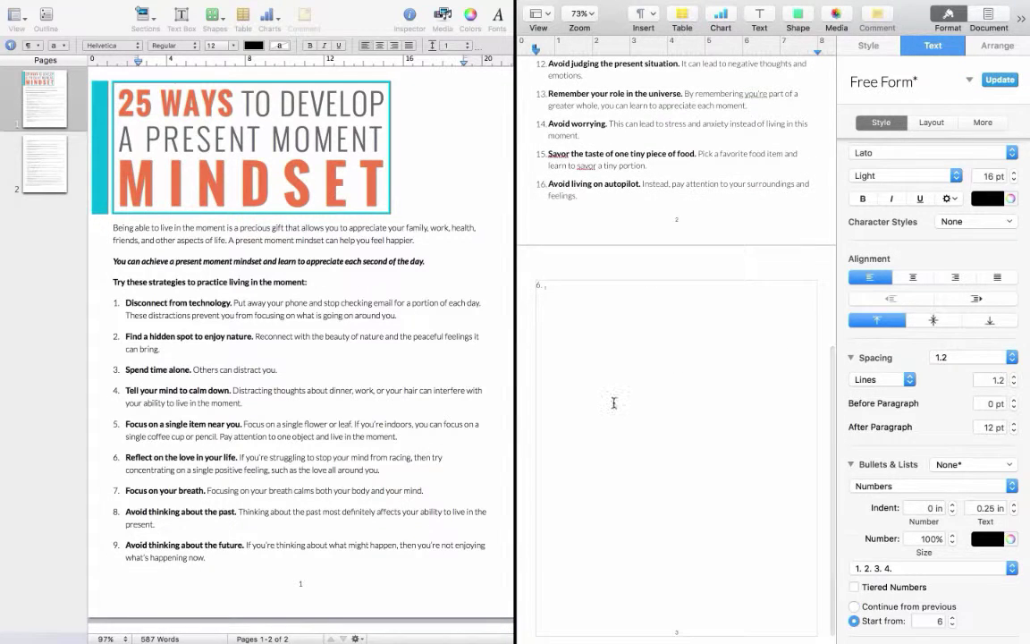
{"action": "type", "text": "Notice at least one new thing around you. By noticing small changes, you can develop a stronger present moment mindset. Focus on the light and shadows. They’re easy to find in most situations and can help you live in the moment. Close your eyes and focus on smell. Using a different sense can help you. Touch a single object near you. By focusing on touch, you can learn to appreciate your surroundings more. Pick a quiet location, but listen closely. If you find a quiet spot, you will begin to hear things such as your heartbeat or insects. Develop your optimism. An optimistic personality is more likely to live in the moment. Focus on your connections to the world. This includes your friends, family, coworkers, and others. Avoid judging others. It’s important not to judge others because it can lead to more negativity. Focus on your present moment mindset for at least five minutes each day. By setting aside a few minutes each day, you will begin to notice your surroundings and learn to appreciate them. You can live in the moment and see how each minute of your life matters. It’s possible to disconnect from the hectic world to focus on a single moment."}
{"action": "left_click", "coordinate": [547, 311]}
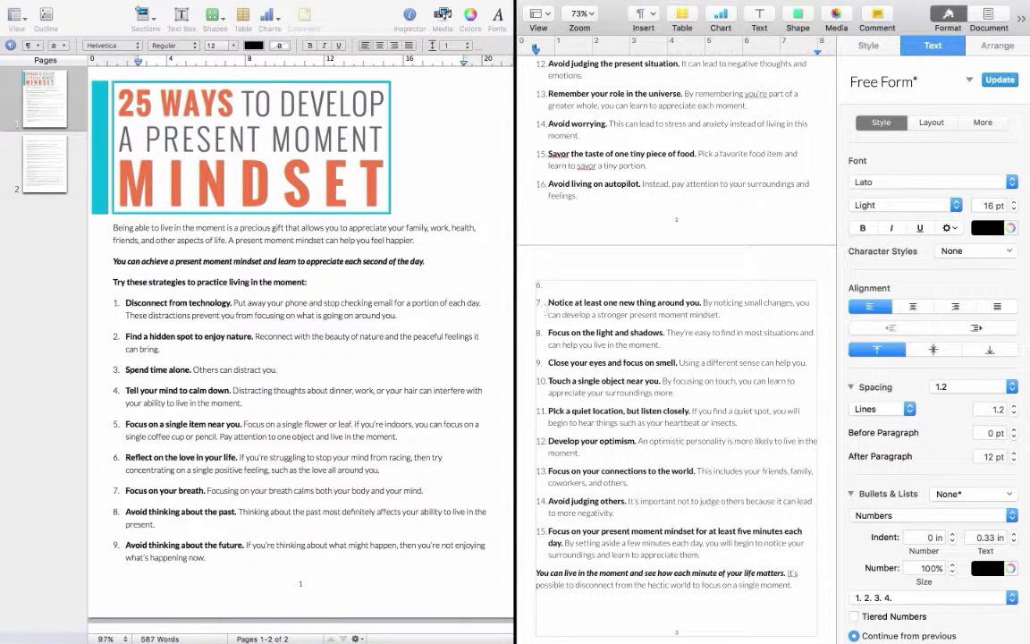
{"action": "key", "text": "BackSpace"}
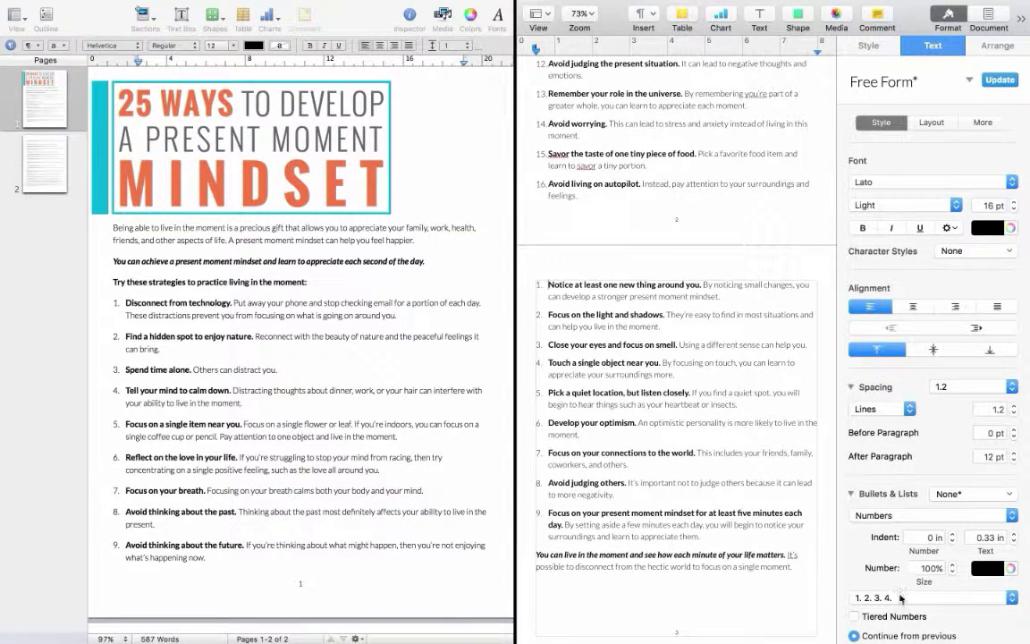
- Set the numbered list on page 3 to start from 17
{"action": "scroll", "coordinate": [904, 617], "scroll_direction": "down", "scroll_amount": 3}
{"action": "left_click", "coordinate": [900, 623]}
{"action": "type", "text": "17"}
{"action": "key", "text": "Return"}
- Set the list text indent of items 10 through 16 on page 2 to 0.4 in
{"action": "scroll", "coordinate": [566, 230], "scroll_direction": "up", "scroll_amount": 5}
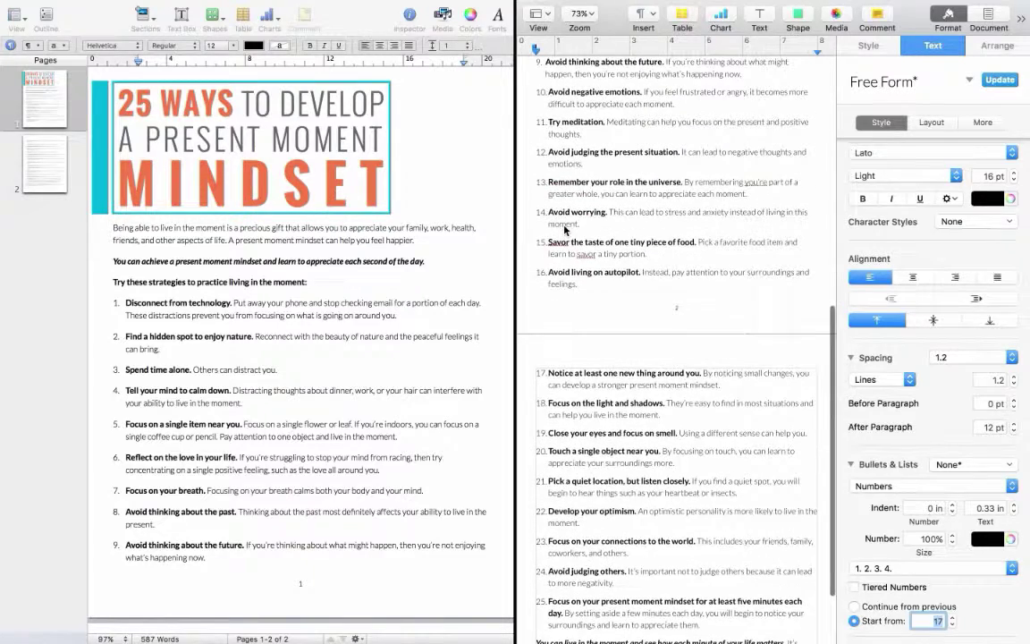
{"action": "scroll", "coordinate": [565, 230], "scroll_direction": "up", "scroll_amount": 5}
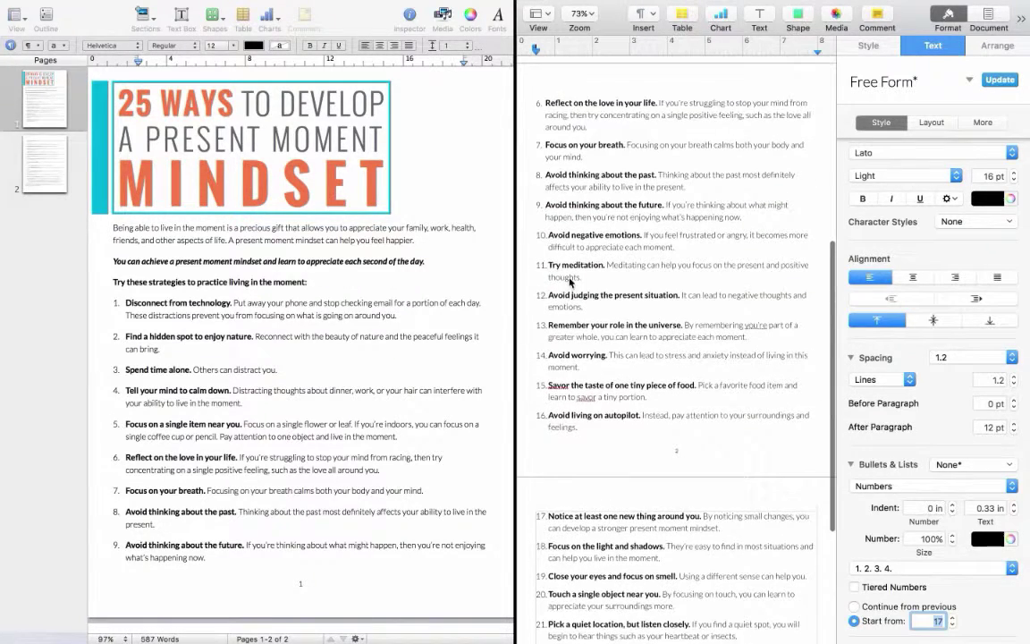
{"action": "left_click", "coordinate": [544, 241]}
{"action": "double_click", "coordinate": [544, 241]}
{"action": "triple_click", "coordinate": [545, 241]}
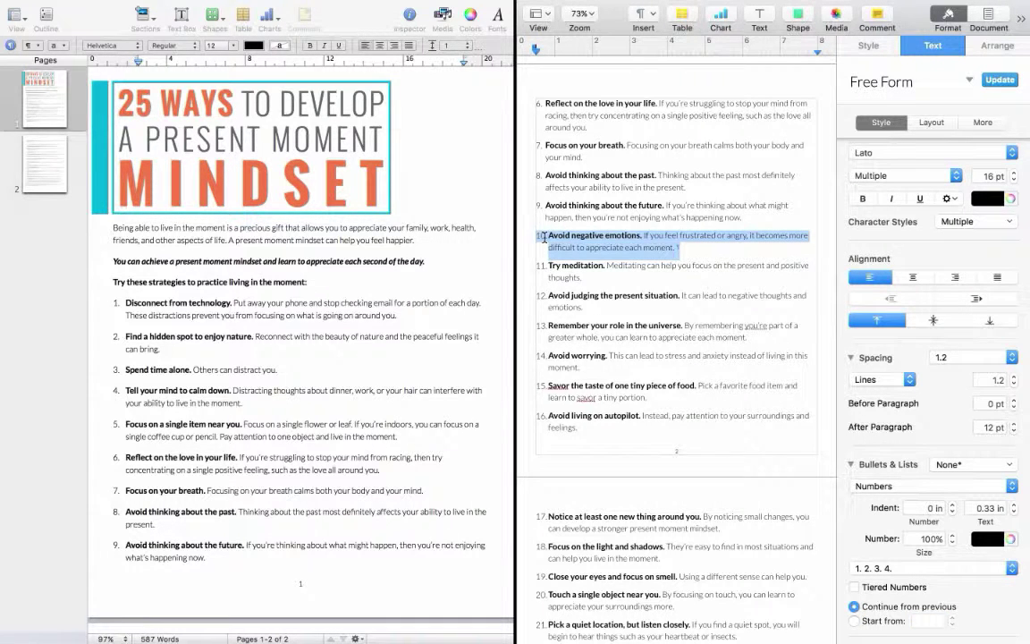
{"action": "left_click_drag", "start_coordinate": [544, 237], "coordinate": [578, 428]}
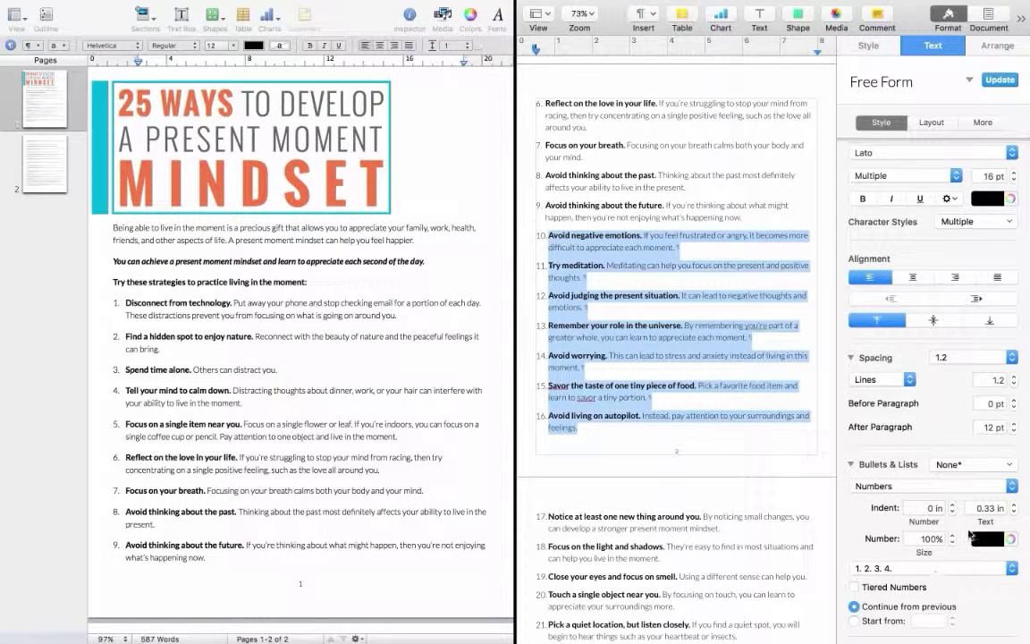
{"action": "left_click", "coordinate": [986, 508]}
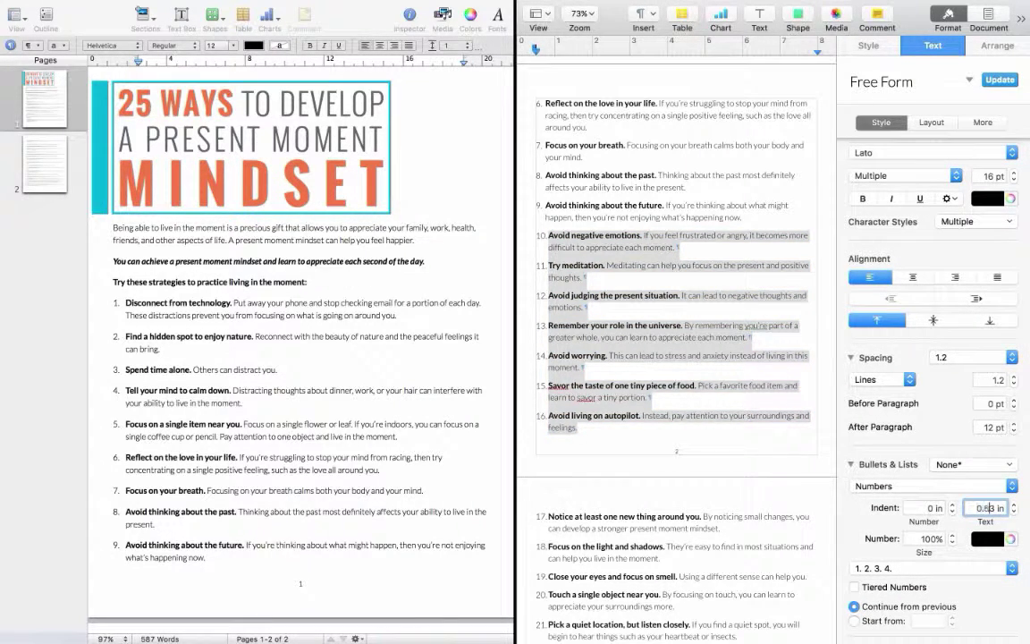
{"action": "key", "text": "Return"}
{"action": "type", "text": "0.4"}
{"action": "key", "text": "Return"}
- Set the list text indent of the whole page 3 text box to 0.4 in
{"action": "scroll", "coordinate": [680, 358], "scroll_direction": "down", "scroll_amount": 3}
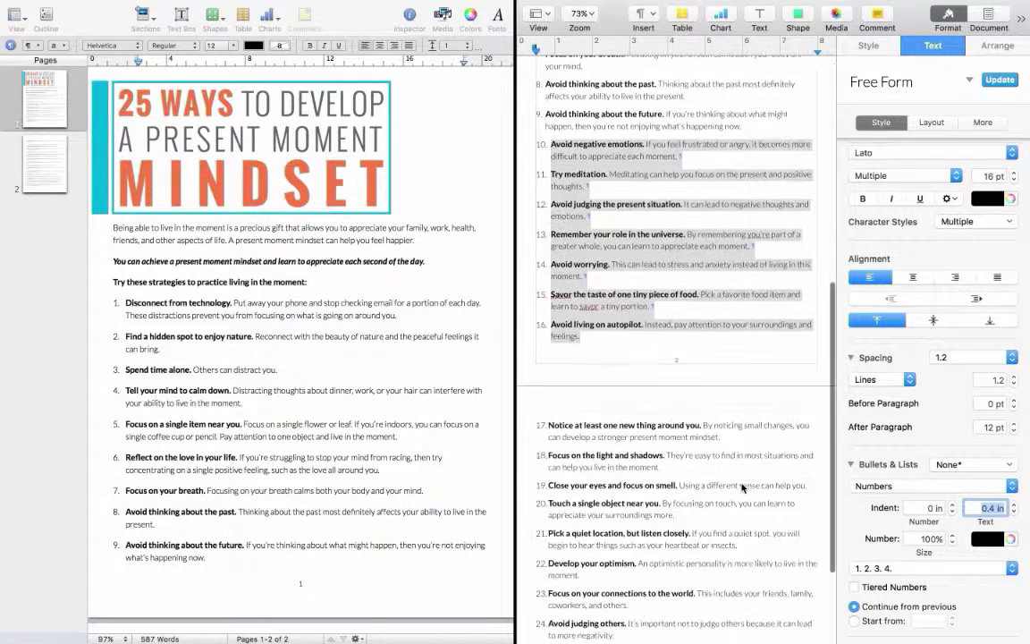
{"action": "left_click", "coordinate": [540, 391]}
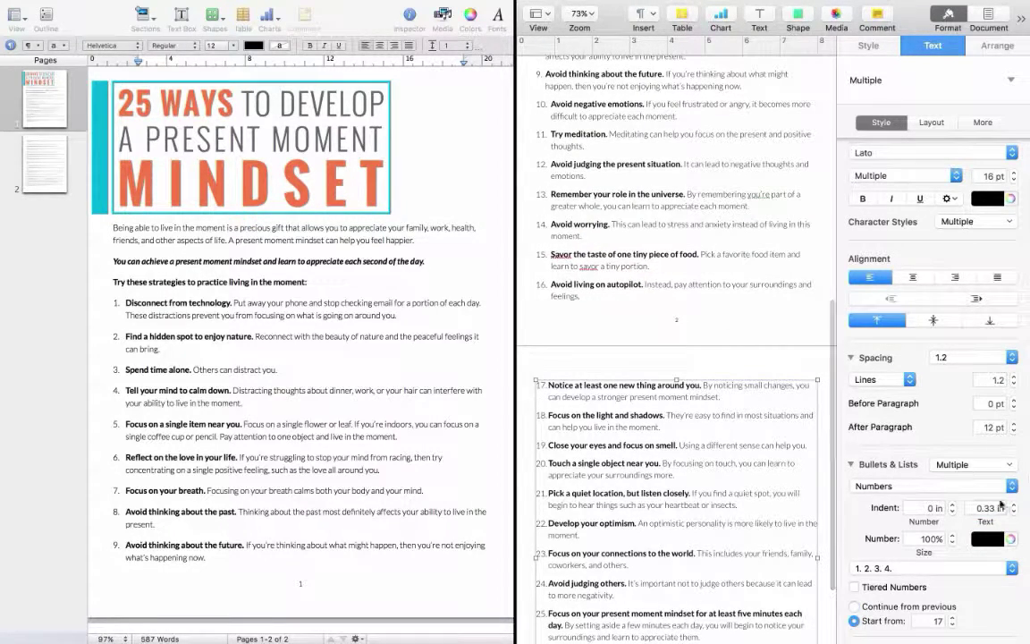
{"action": "left_click", "coordinate": [986, 507]}
{"action": "type", "text": "0.4"}
{"action": "key", "text": "Return"}
- Review the text boxes, list numbering and footer page numbers across all three pages
{"action": "scroll", "coordinate": [568, 368], "scroll_direction": "down", "scroll_amount": 3}
{"action": "left_click", "coordinate": [623, 606]}
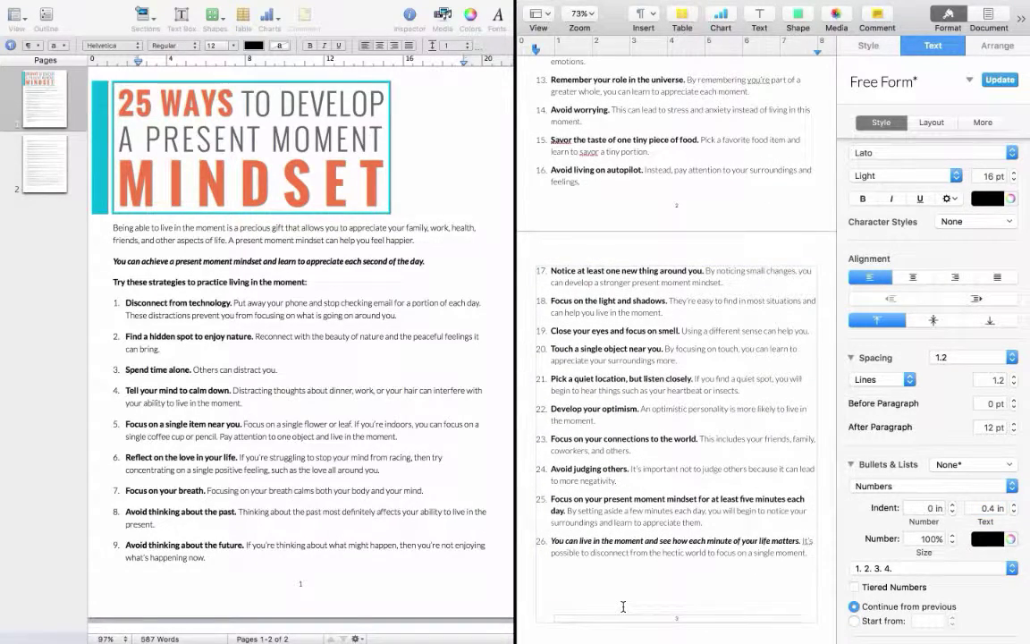
{"action": "scroll", "coordinate": [623, 358], "scroll_direction": "up", "scroll_amount": 10}
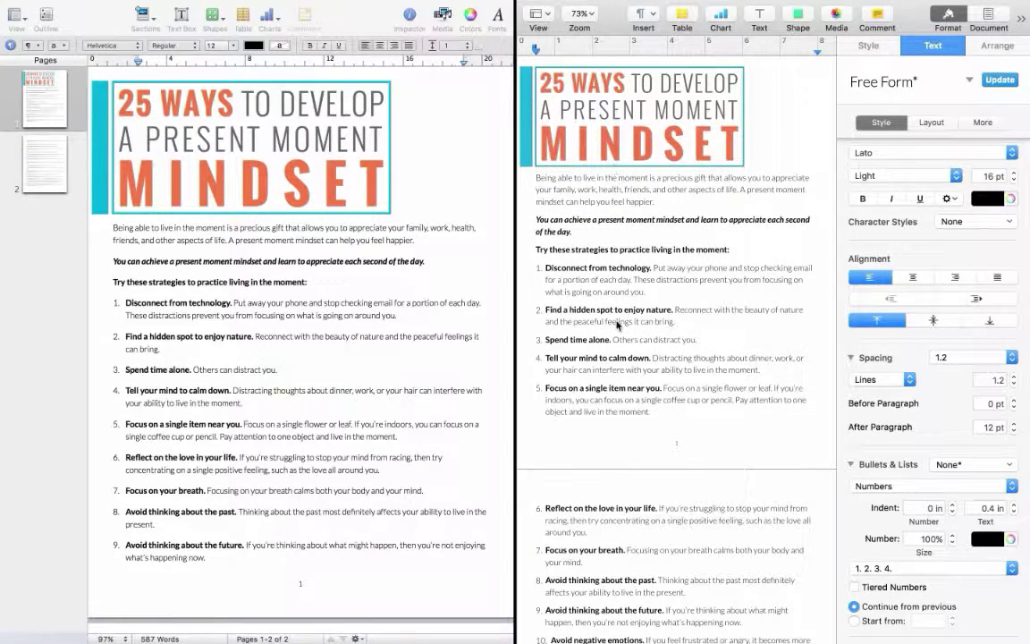
{"action": "left_click", "coordinate": [625, 267]}
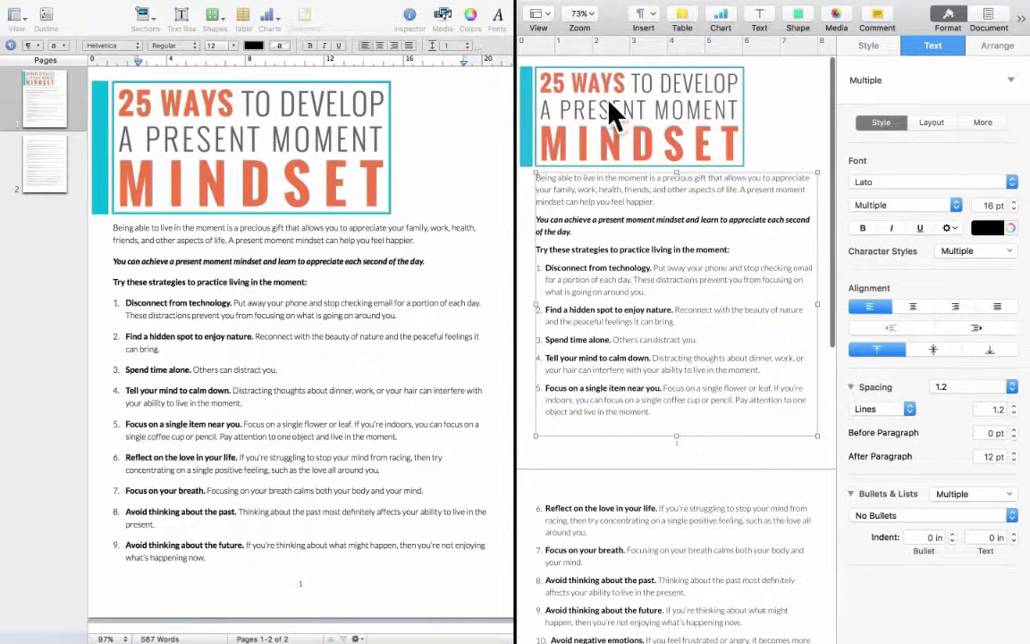
{"action": "scroll", "coordinate": [601, 342], "scroll_direction": "down", "scroll_amount": 1}
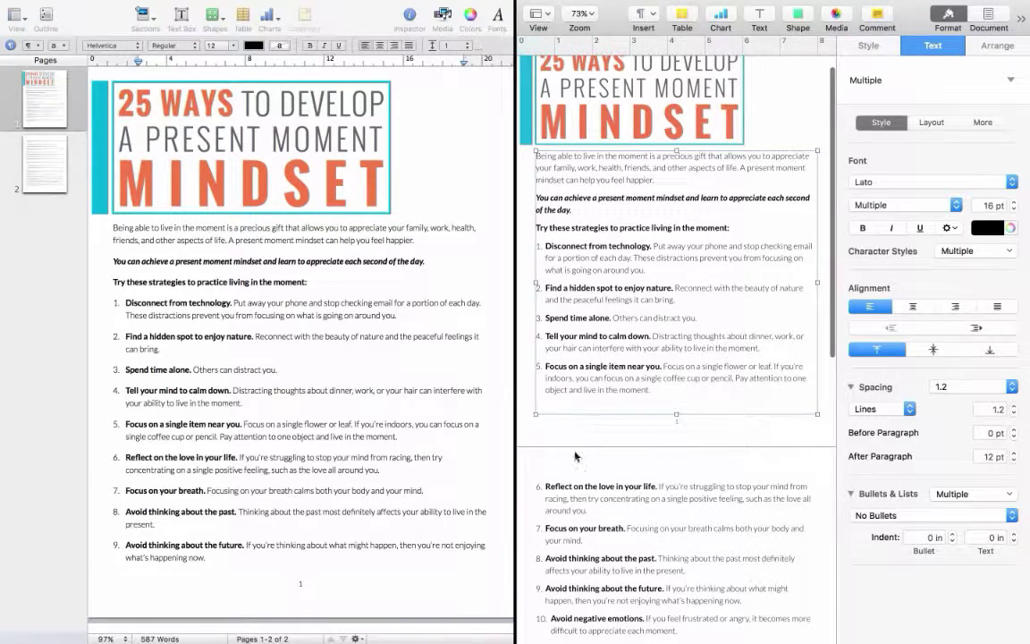
{"action": "left_click", "coordinate": [559, 420]}
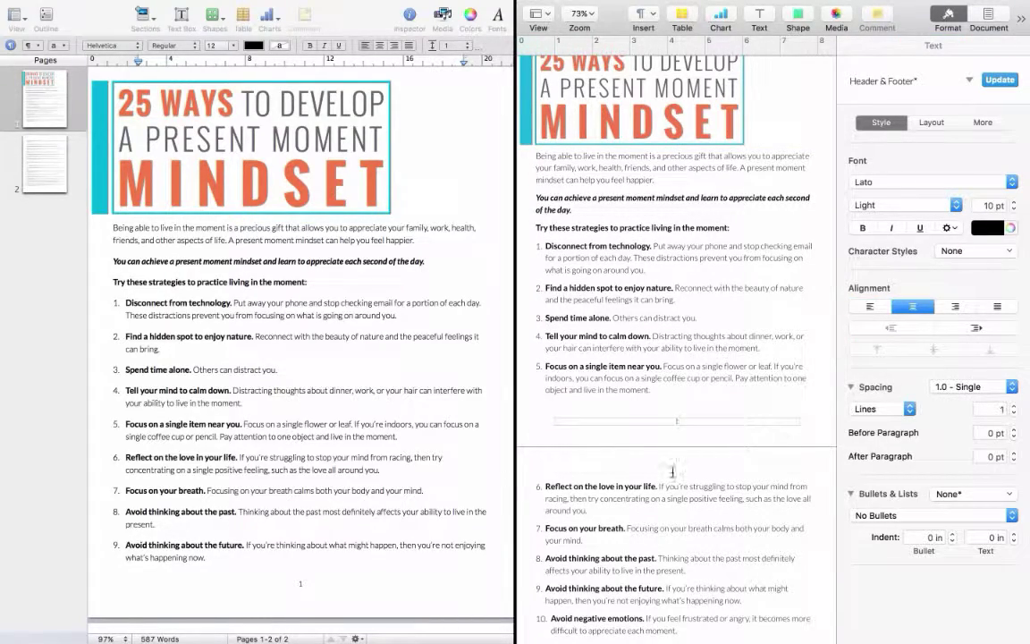
{"action": "scroll", "coordinate": [671, 447], "scroll_direction": "down", "scroll_amount": 15}
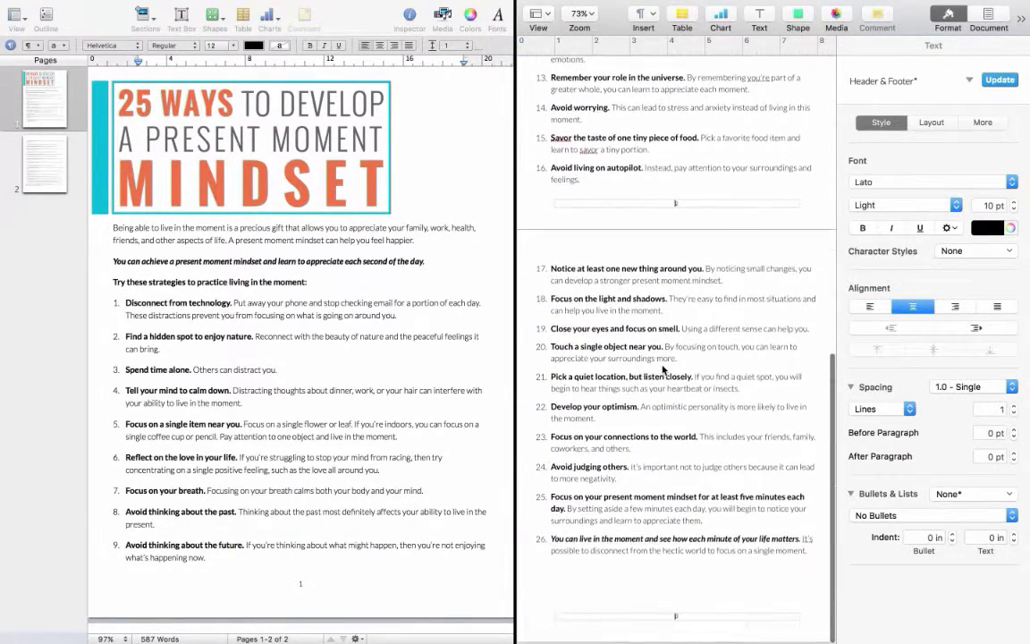
- Switch to the two-page Pages document and enlarge all text in its linked text boxes to size 18
{"action": "scroll", "coordinate": [662, 369], "scroll_direction": "up", "scroll_amount": 15}
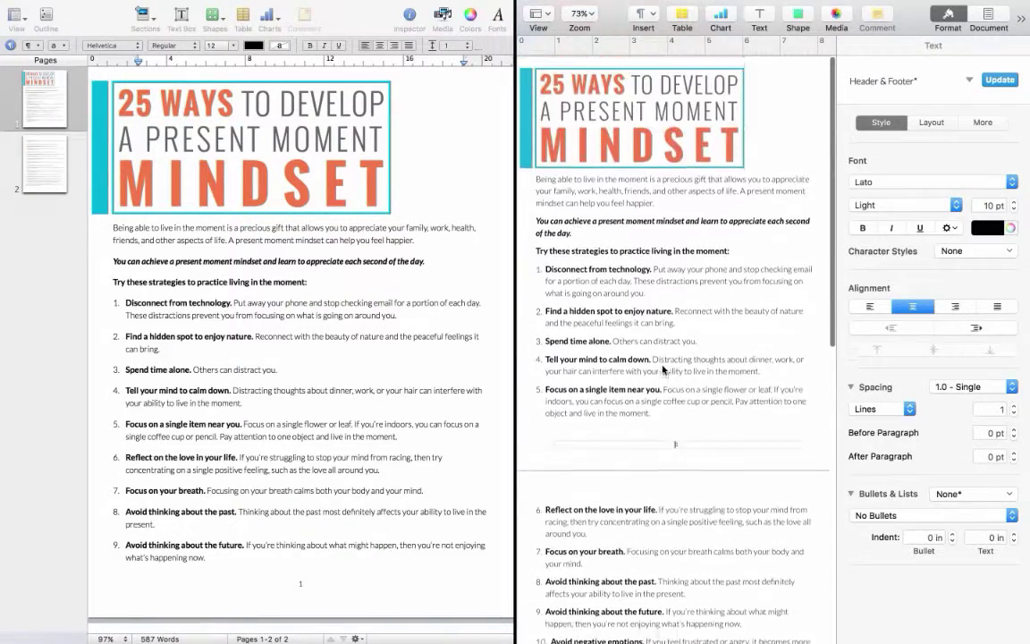
{"action": "mouse_move", "coordinate": [739, 7]}
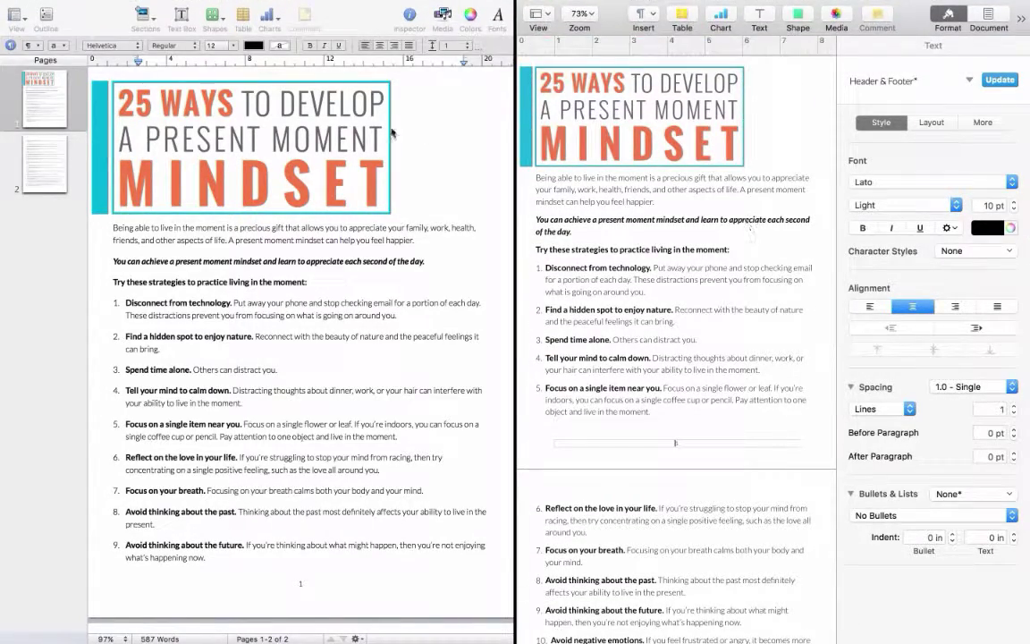
{"action": "scroll", "coordinate": [309, 319], "scroll_direction": "down", "scroll_amount": 5}
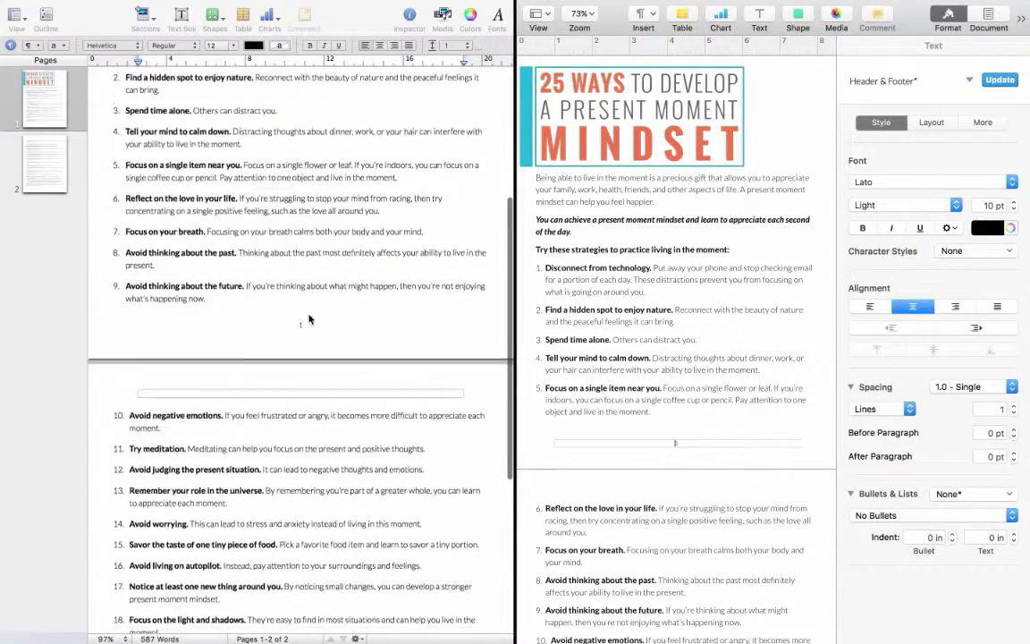
{"action": "scroll", "coordinate": [308, 319], "scroll_direction": "down", "scroll_amount": 6}
{"action": "double_click", "coordinate": [308, 316]}
{"action": "key", "text": "super+a"}
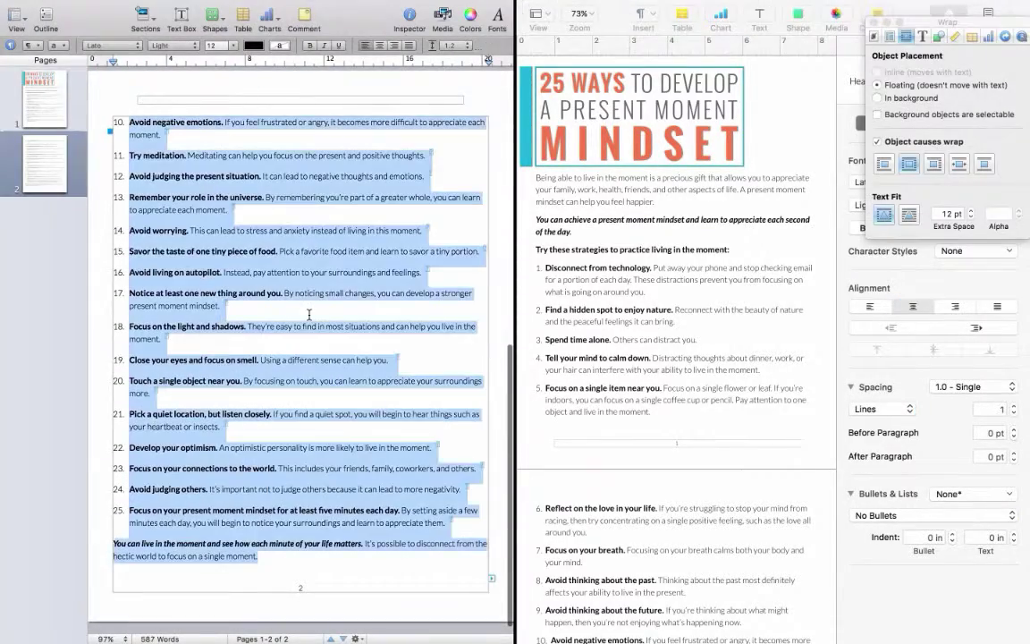
{"action": "key", "text": "super+plus"}
{"action": "key", "text": "super+plus"}
{"action": "key", "text": "super+plus"}
{"action": "key", "text": "super+plus"}
{"action": "key", "text": "super+plus"}
{"action": "key", "text": "super+plus"}
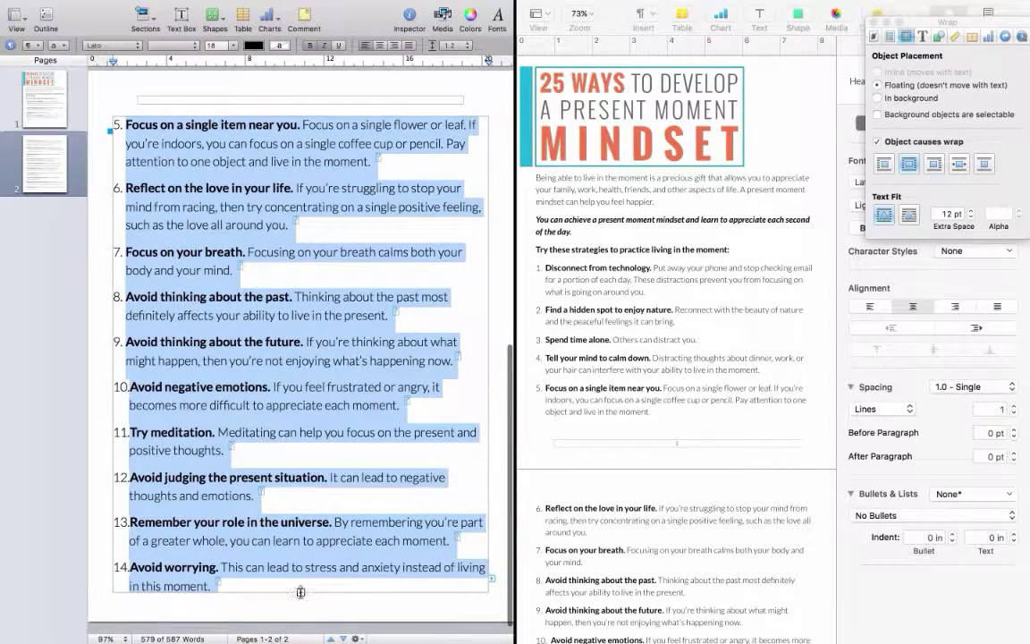
- Start linking the page 2 text box to another one, cancel the linking, and inspect the separate text boxes in the three-page document
{"action": "left_click", "coordinate": [301, 592]}
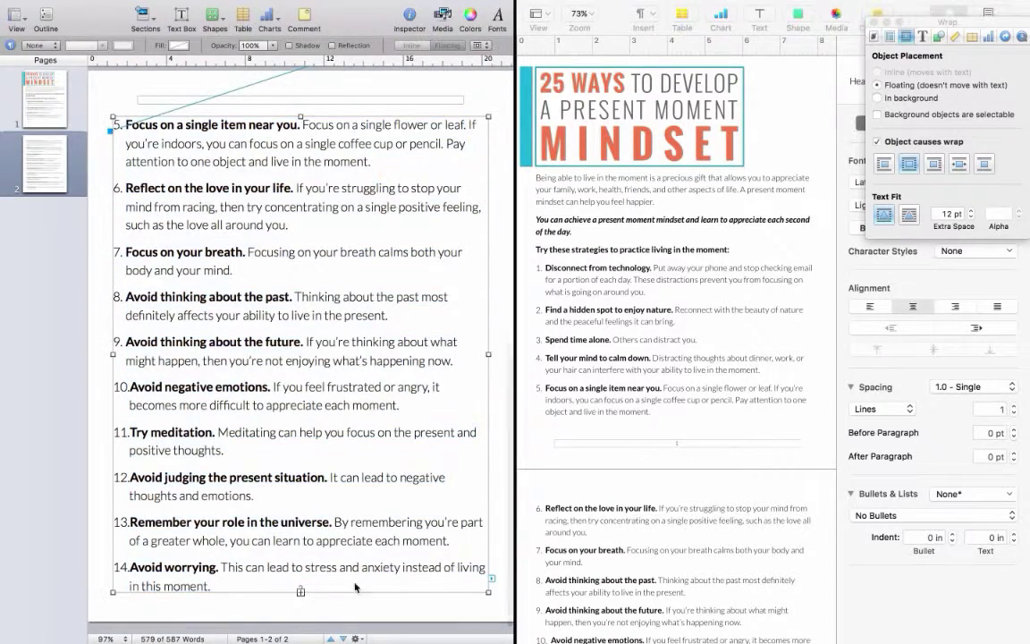
{"action": "left_click", "coordinate": [491, 579]}
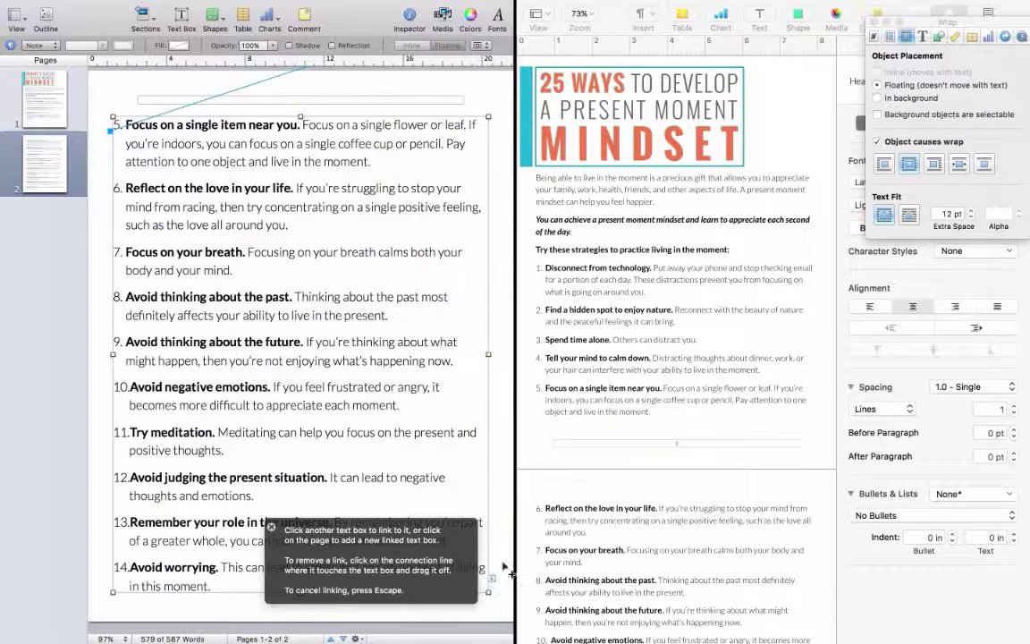
{"action": "key", "text": "Escape"}
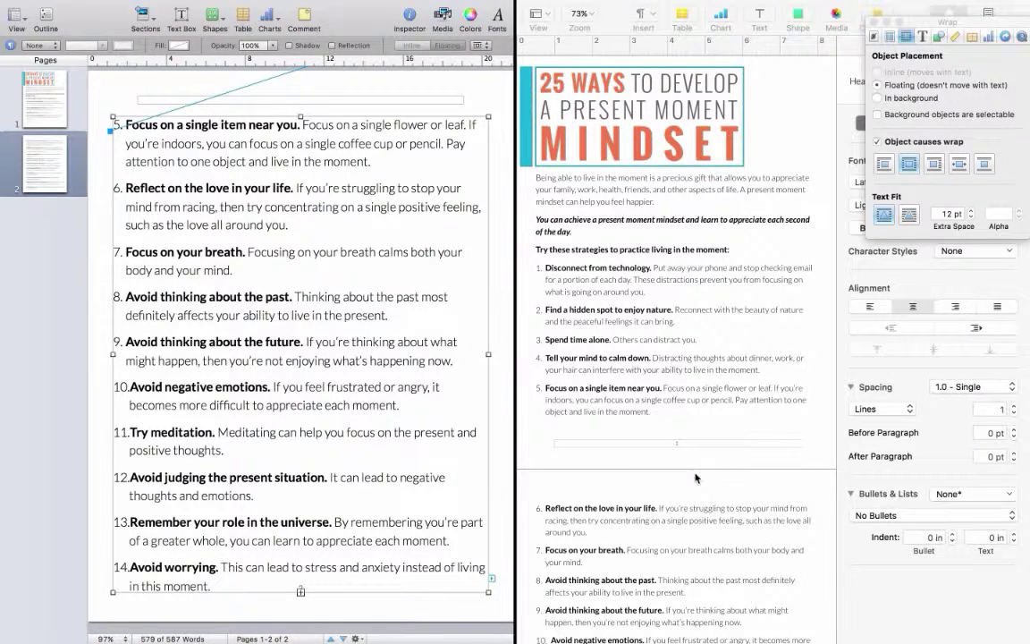
{"action": "left_click", "coordinate": [627, 338]}
{"action": "scroll", "coordinate": [627, 337], "scroll_direction": "down", "scroll_amount": 10}
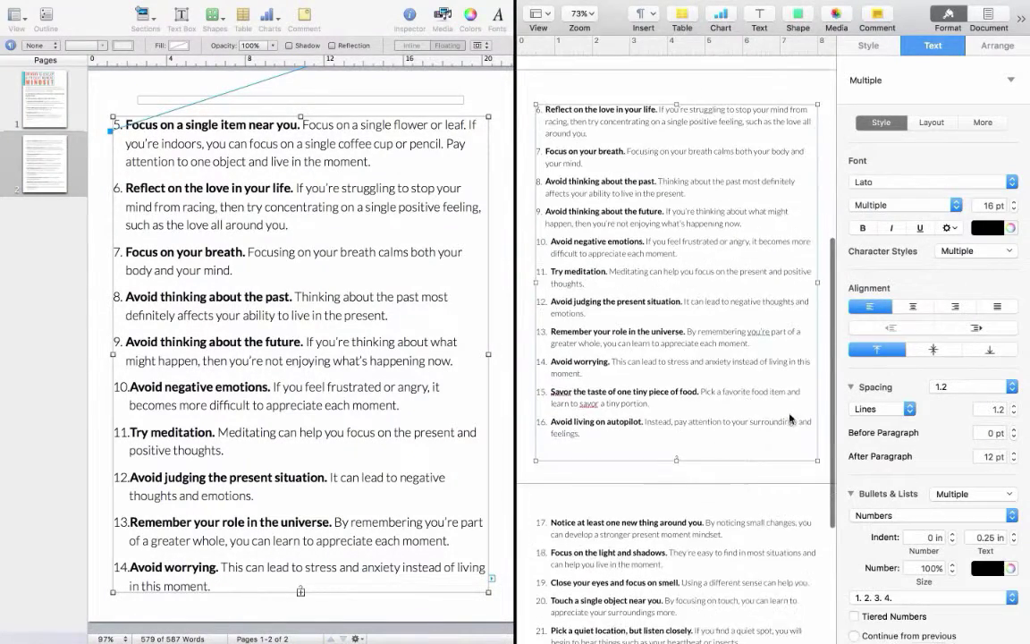
- Undo the text enlargement in the two-page document, and deselect everything in the three-page document
{"action": "left_click", "coordinate": [511, 478]}
{"action": "scroll", "coordinate": [508, 476], "scroll_direction": "down", "scroll_amount": 1}
{"action": "key", "text": "super+z"}
{"action": "key", "text": "super+z"}
{"action": "key", "text": "super+z"}
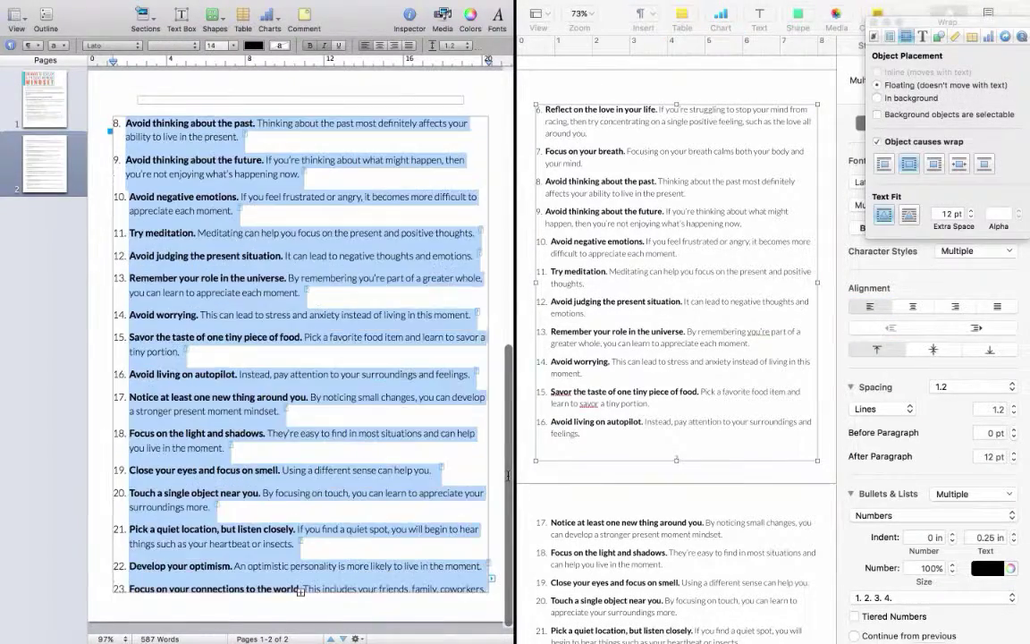
{"action": "scroll", "coordinate": [539, 494], "scroll_direction": "up", "scroll_amount": 10}
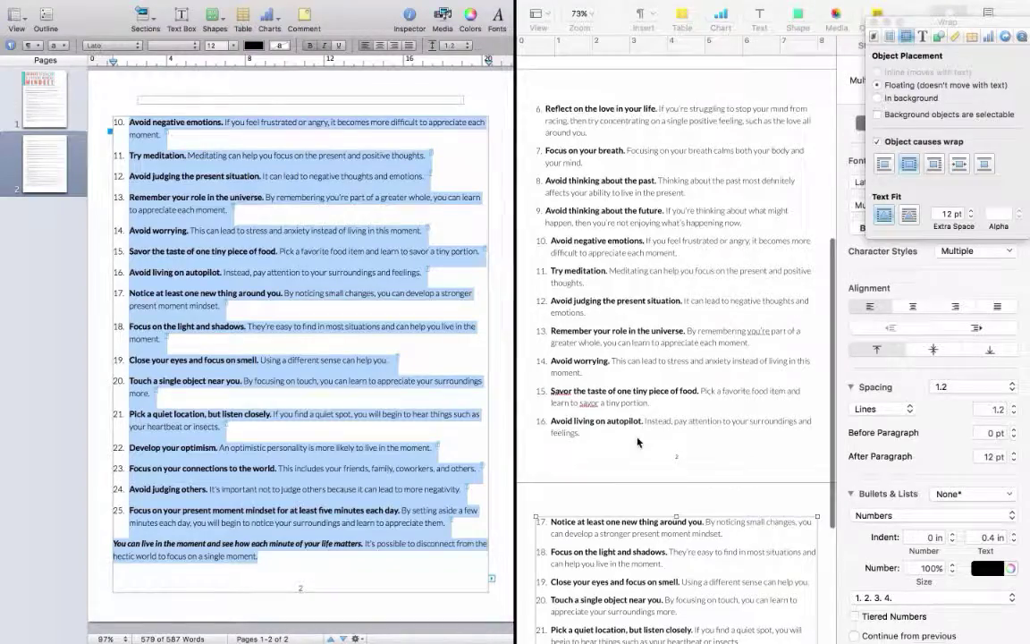
{"action": "left_click", "coordinate": [583, 443]}
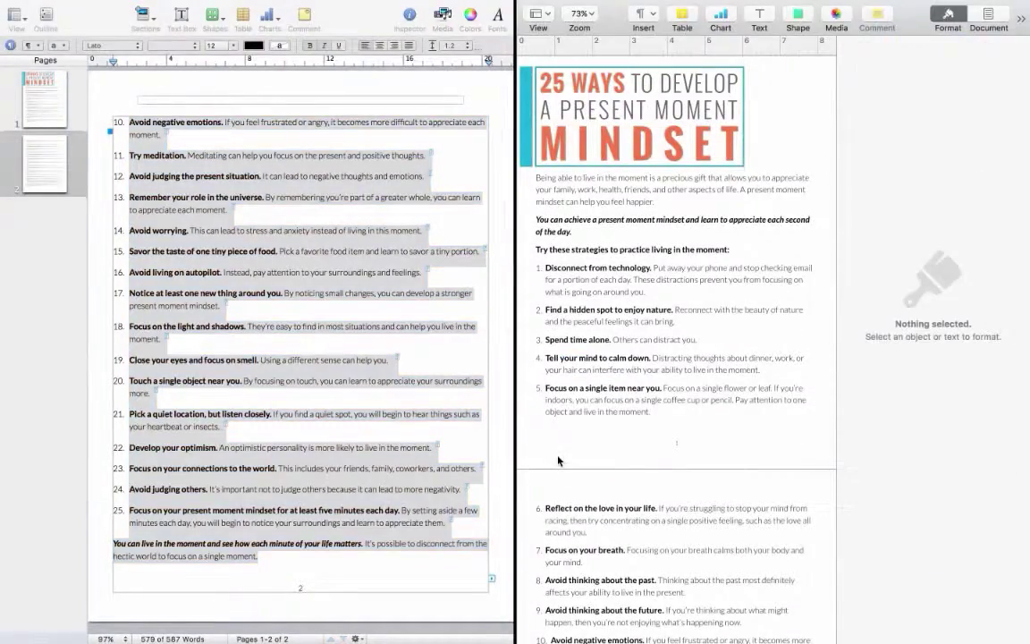